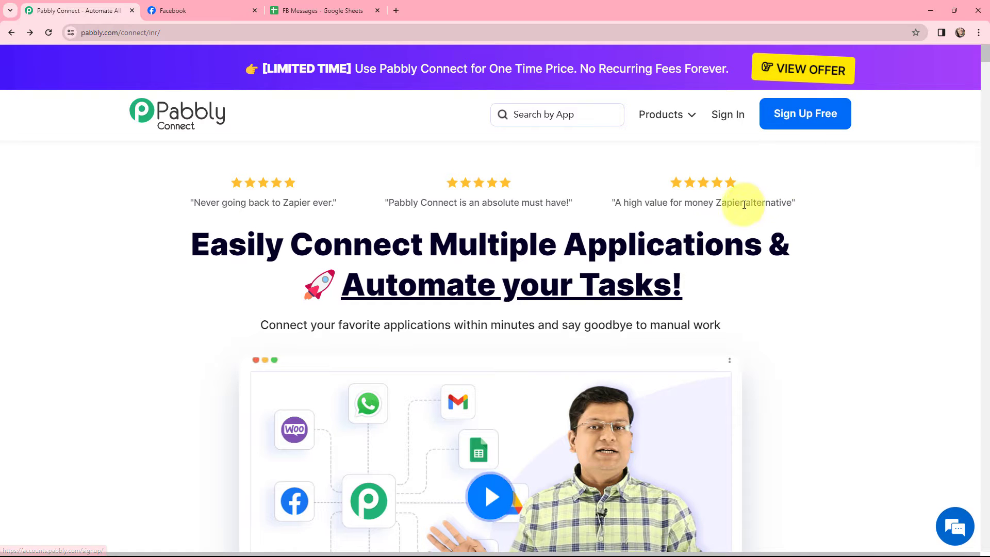
Sign in, open Pabbly Connect and create a workflow named 'Get Facebook Messages in Google Sheets'.
click(729, 115)
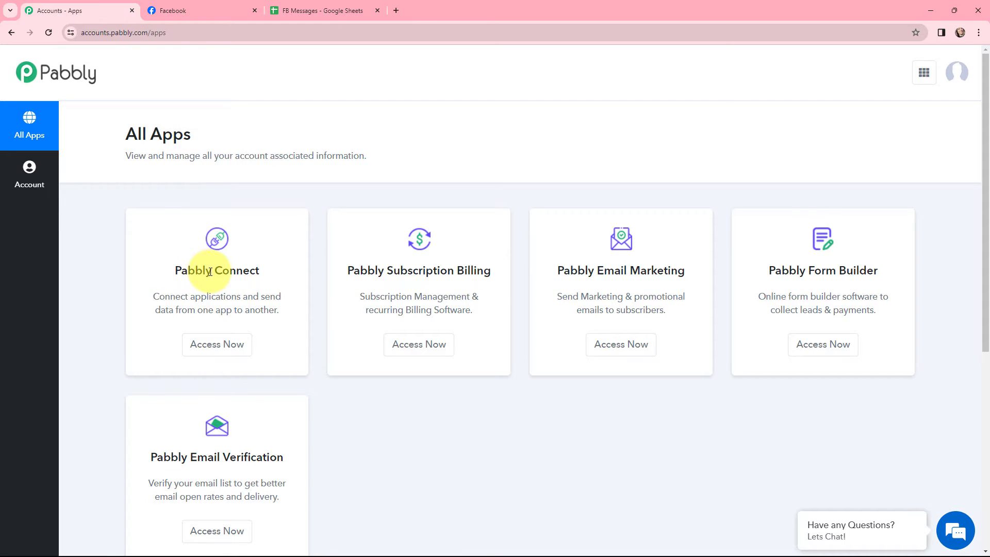
click(217, 344)
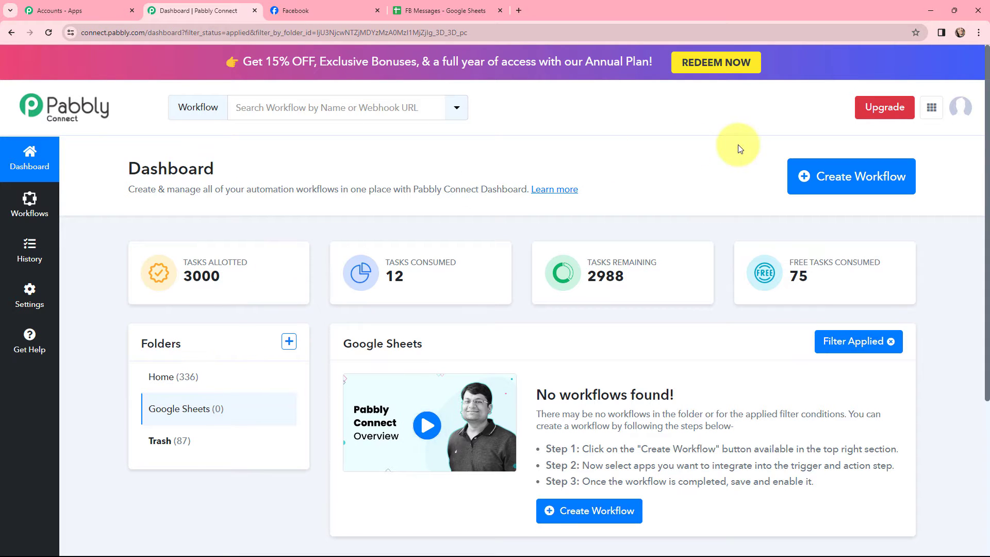
click(840, 181)
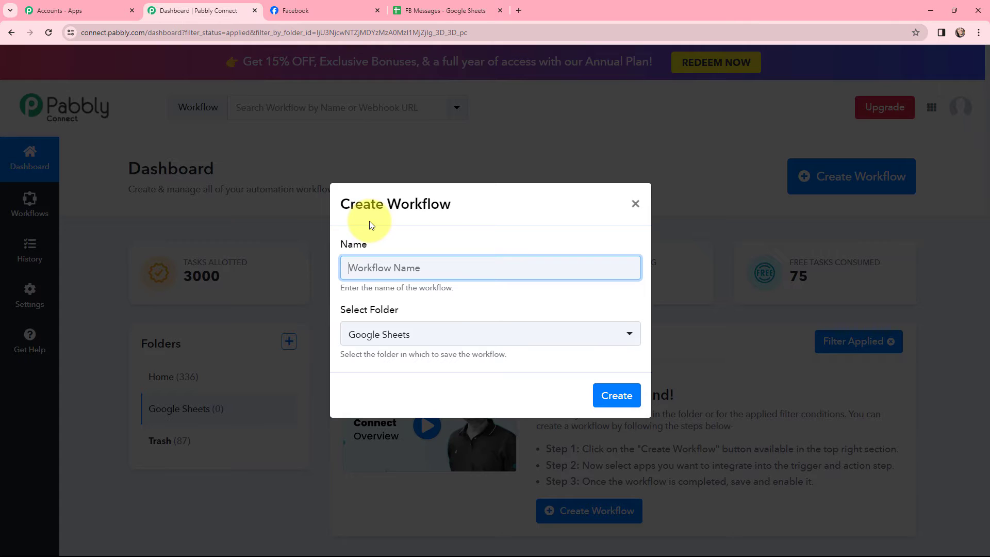
text(Get Facebook Messages in Google Sheets)
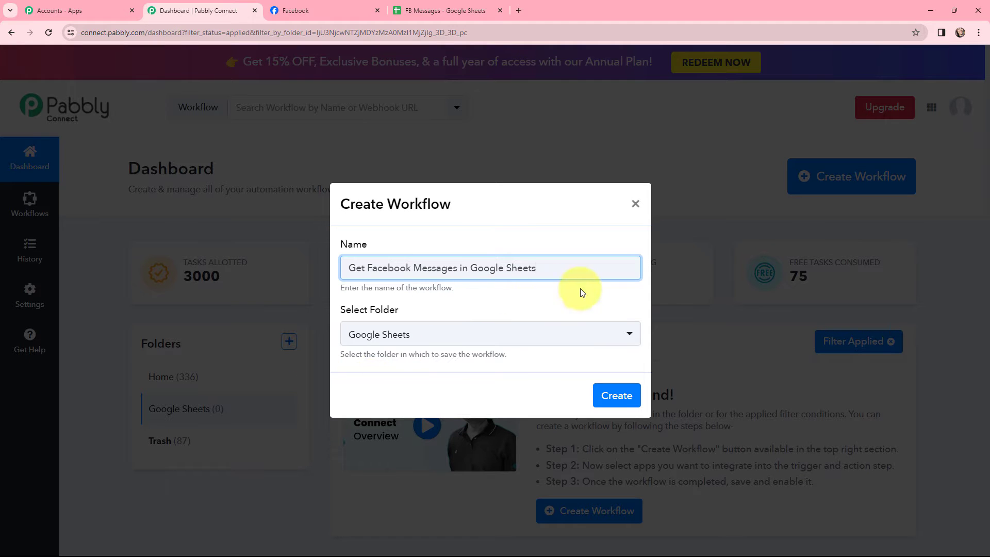
click(617, 396)
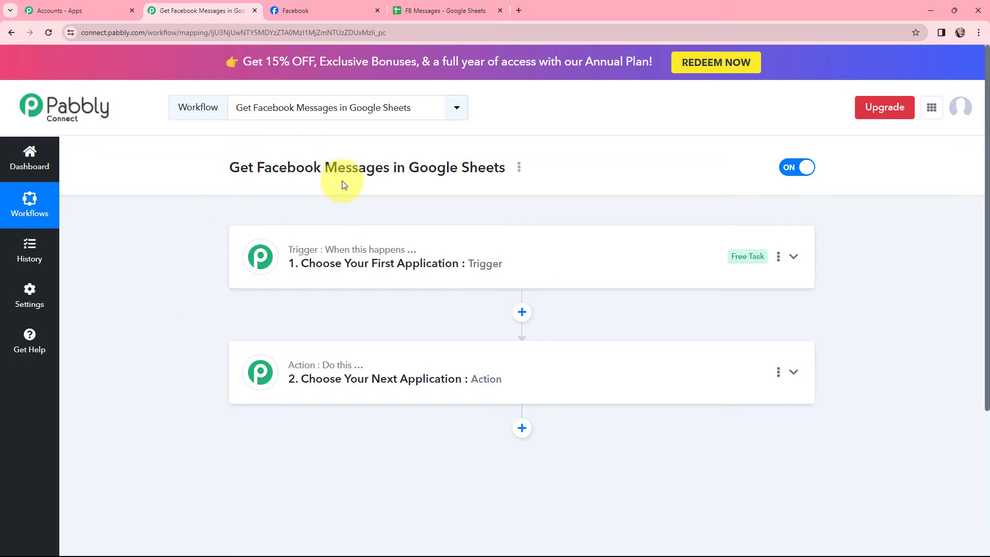
Review the Kitchen cuddles Facebook page and FB Messages sheet, then return to the workflow.
click(292, 11)
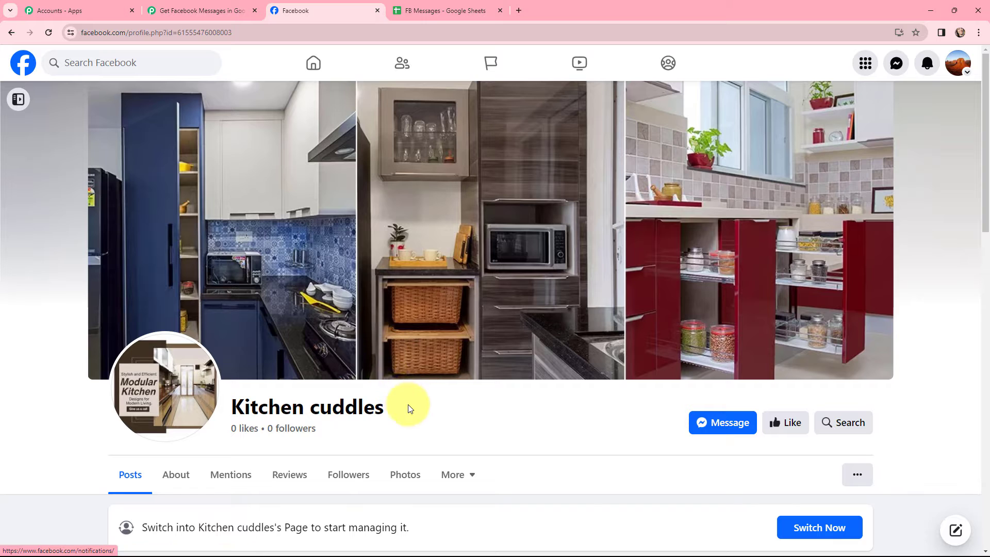
key(ctrl+Tab)
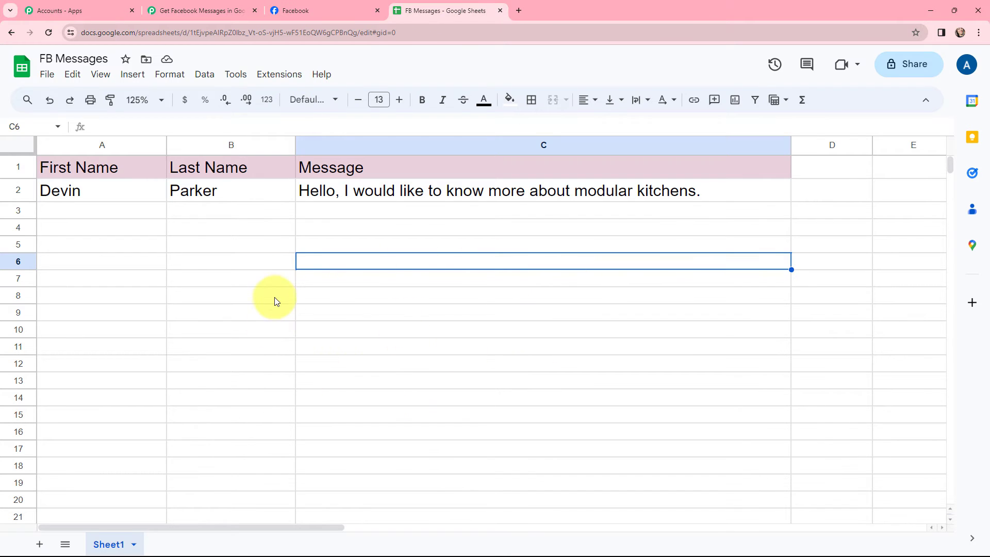
key(ctrl+2)
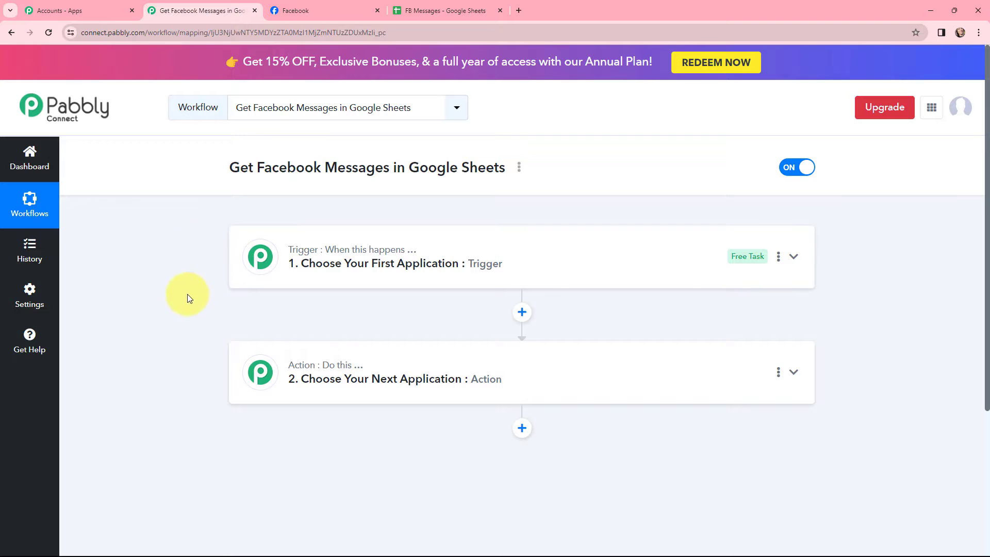
Choose Facebook Messenger as the trigger app with the New Message Sent to Page event.
click(268, 248)
text(face)
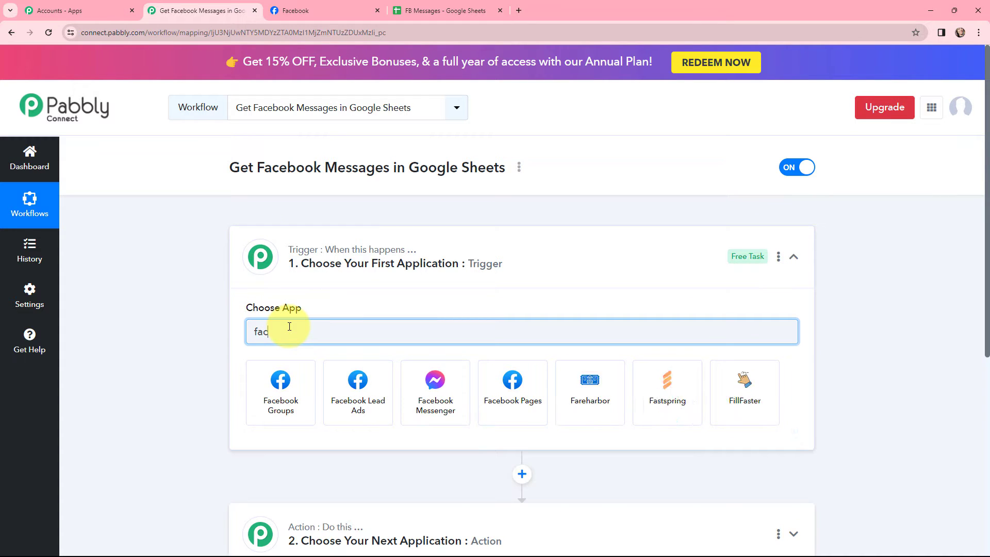
click(442, 384)
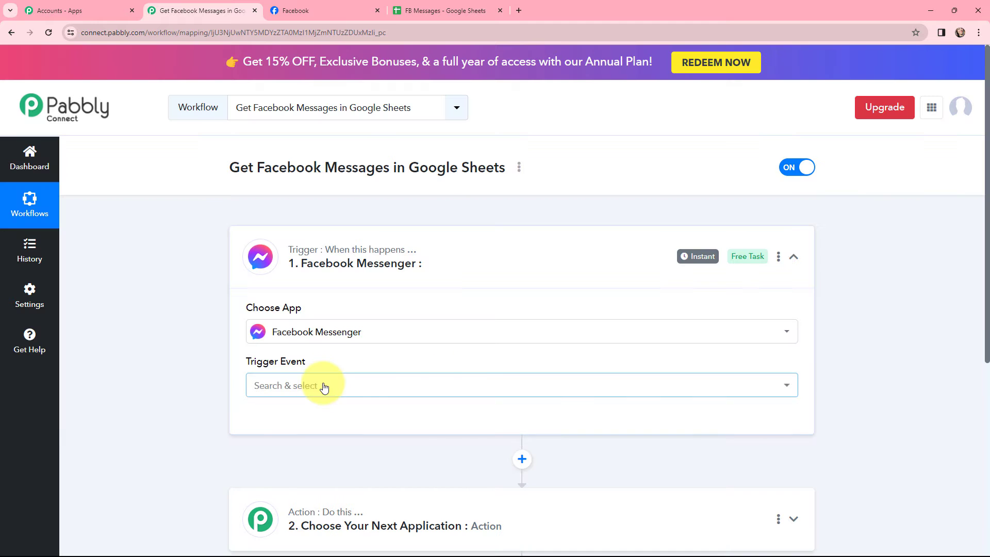
click(325, 386)
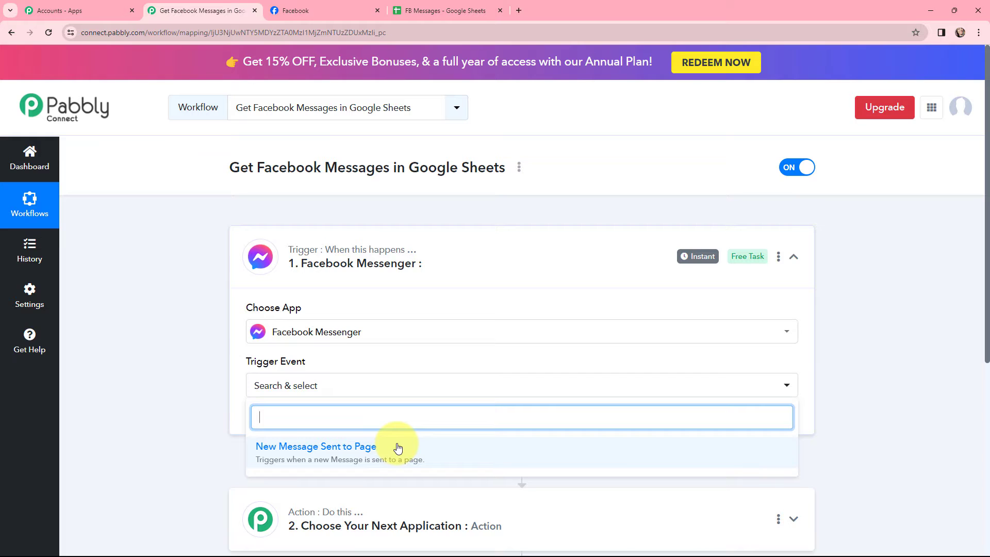
click(355, 456)
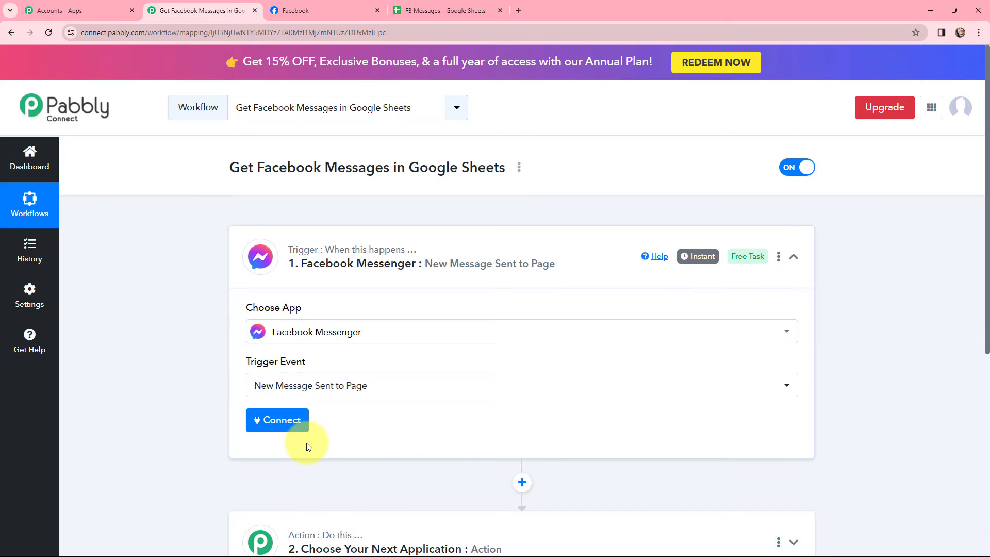
scroll(378, 458, down, 3)
Set the action to Google Sheets Add New Row, collapse it, and reopen the trigger step.
click(389, 404)
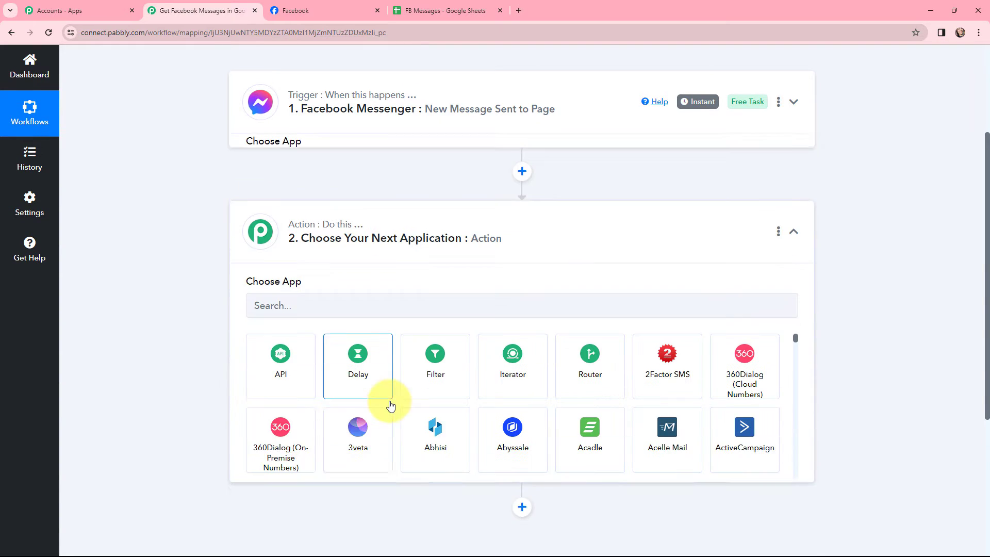
click(306, 265)
text(g)
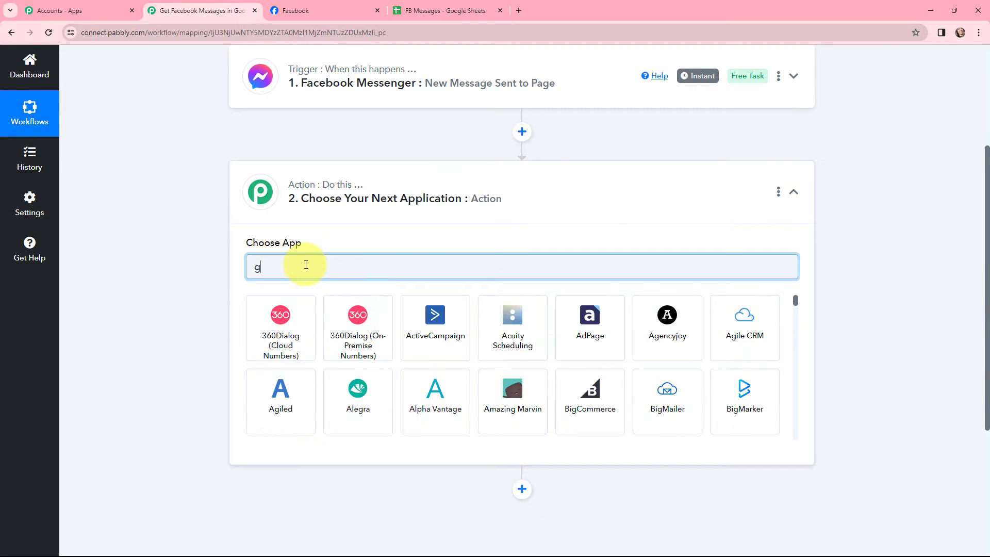
text(oogle s)
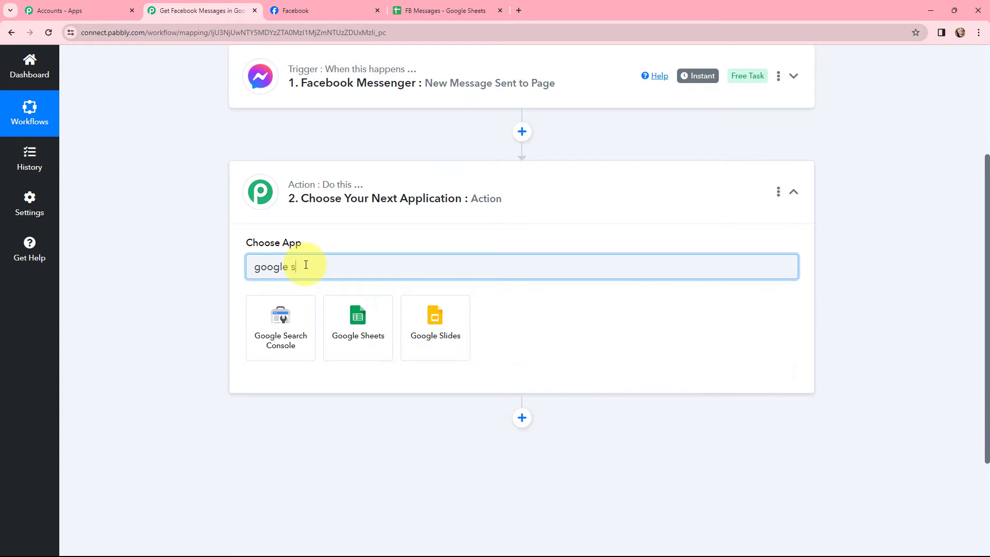
click(335, 319)
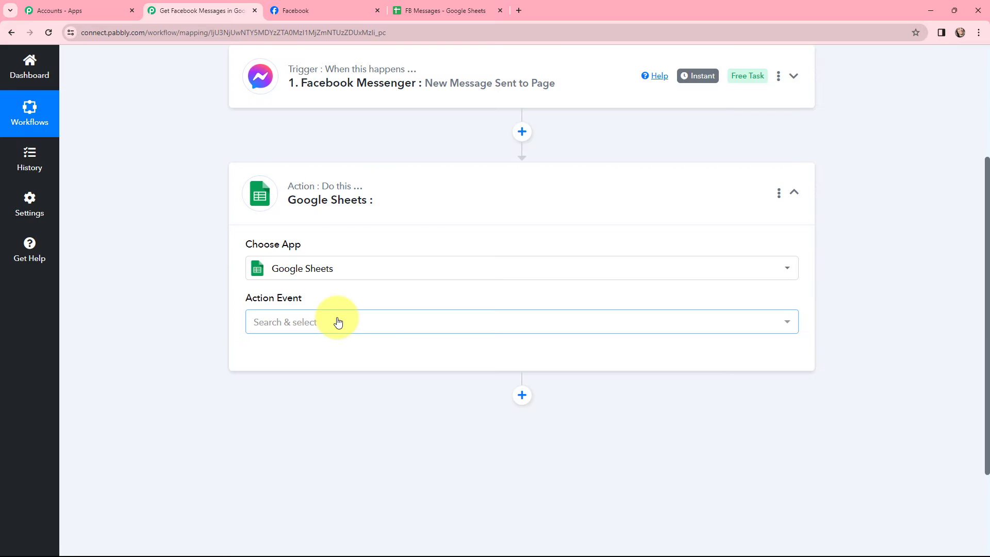
click(333, 320)
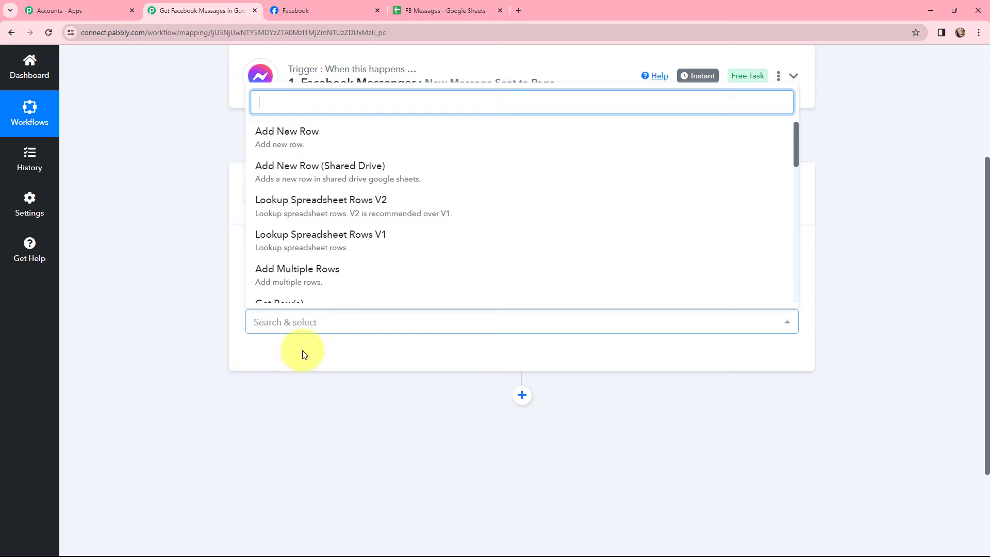
click(270, 139)
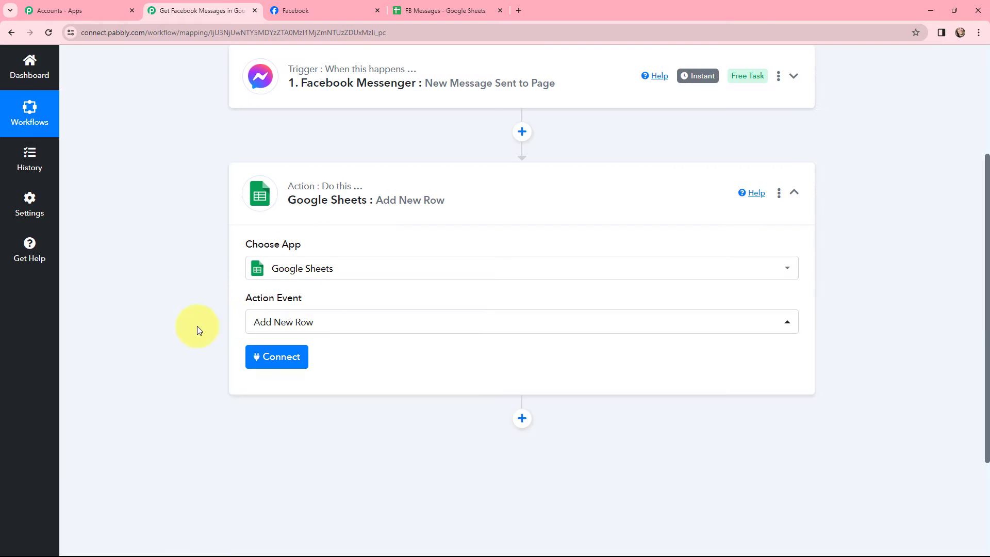
scroll(166, 320, up, 3)
click(261, 349)
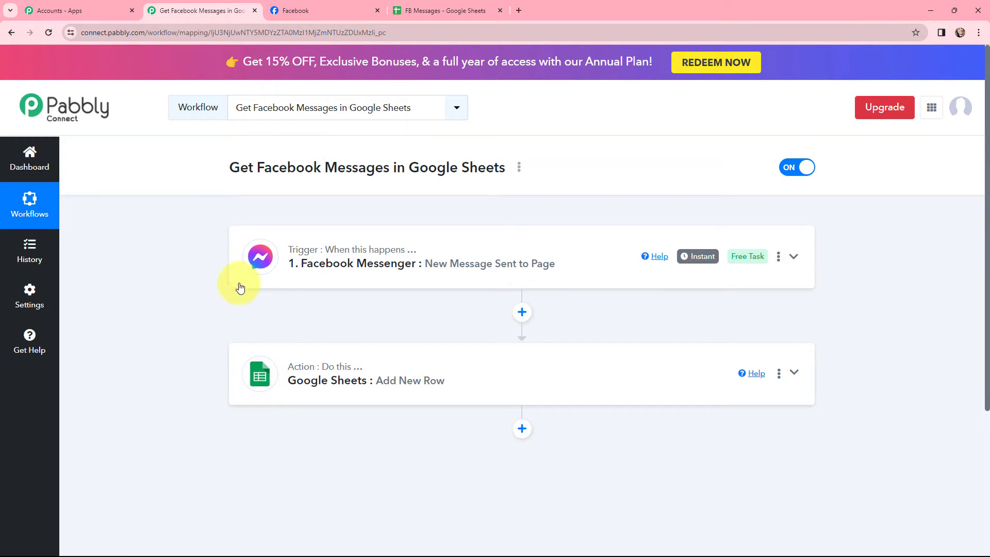
click(251, 257)
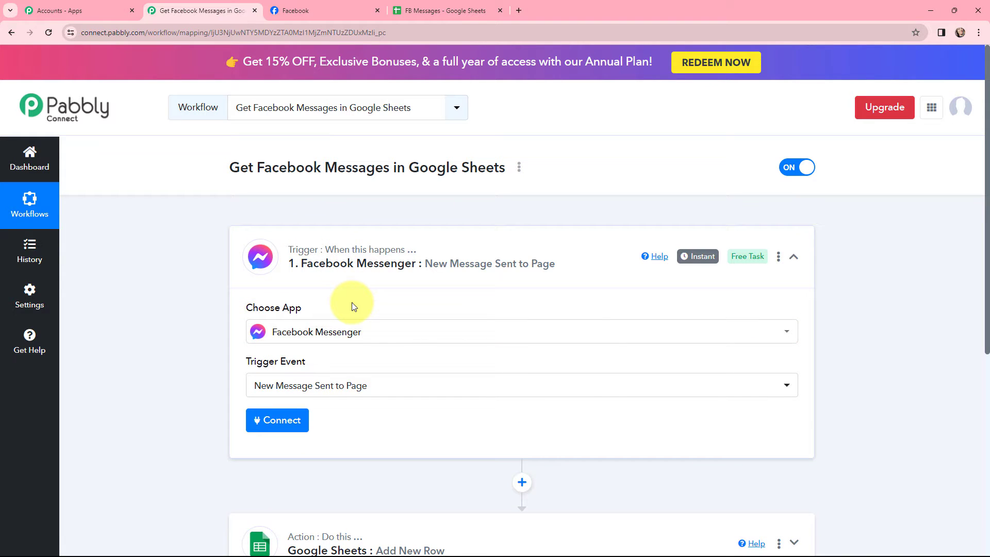
Connect the Facebook Messenger trigger to the previously linked Facebook account.
click(276, 420)
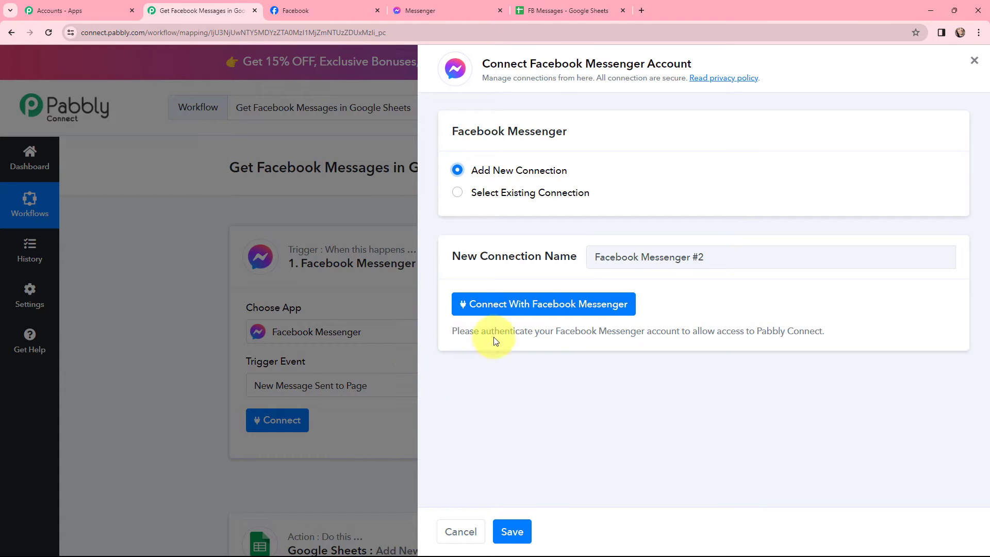
click(538, 306)
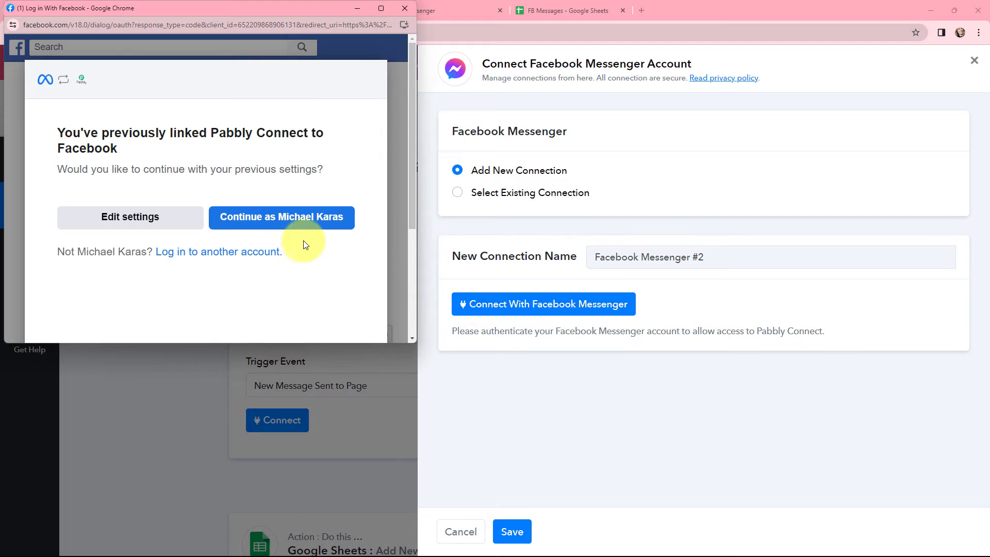
click(285, 221)
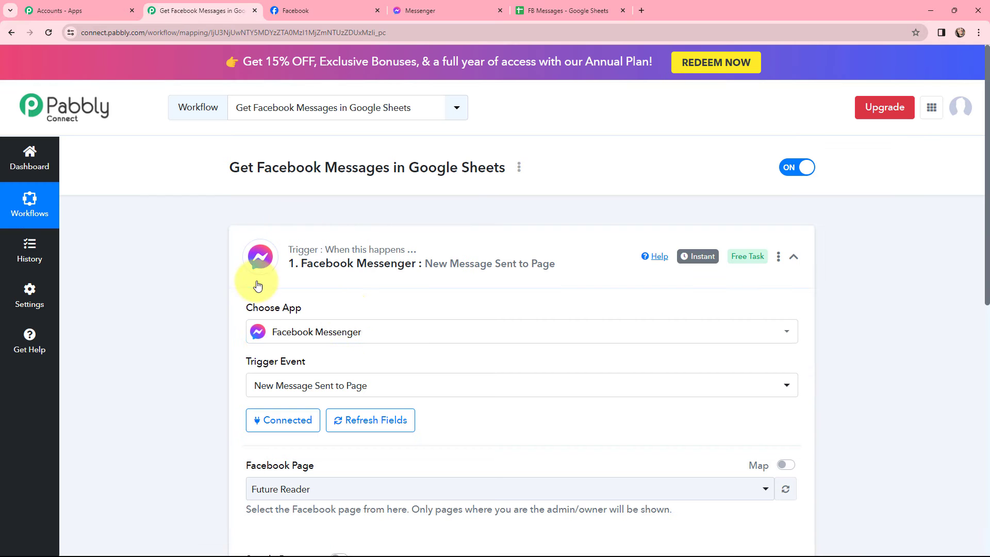
Select Kitchen cuddles as the trigger's Facebook Page after checking the page tab.
scroll(249, 251, down, 2)
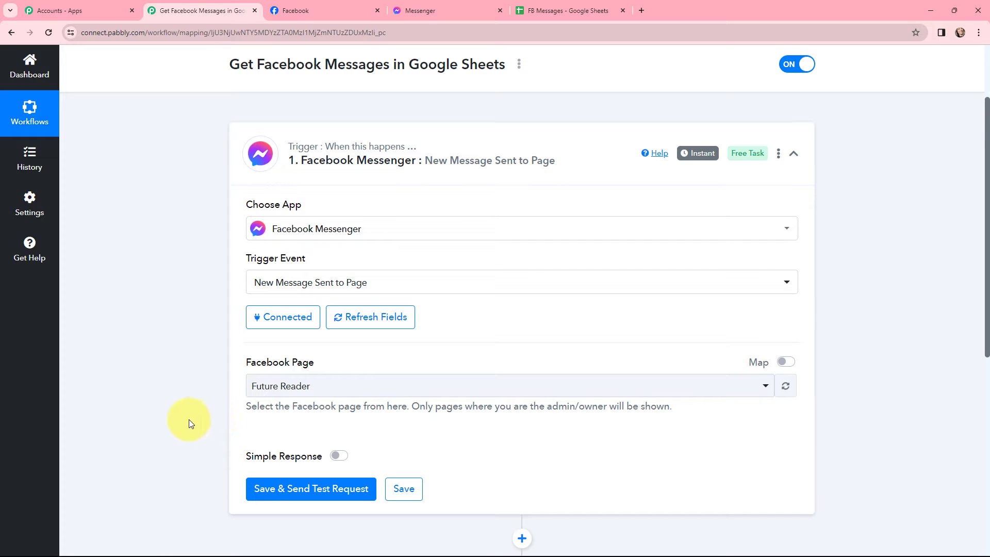
click(349, 393)
click(323, 9)
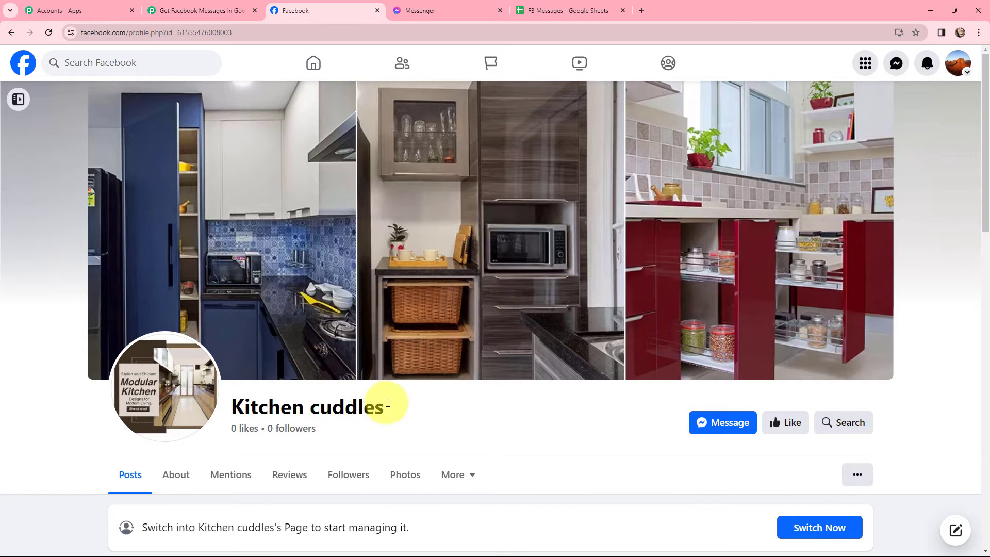
click(238, 6)
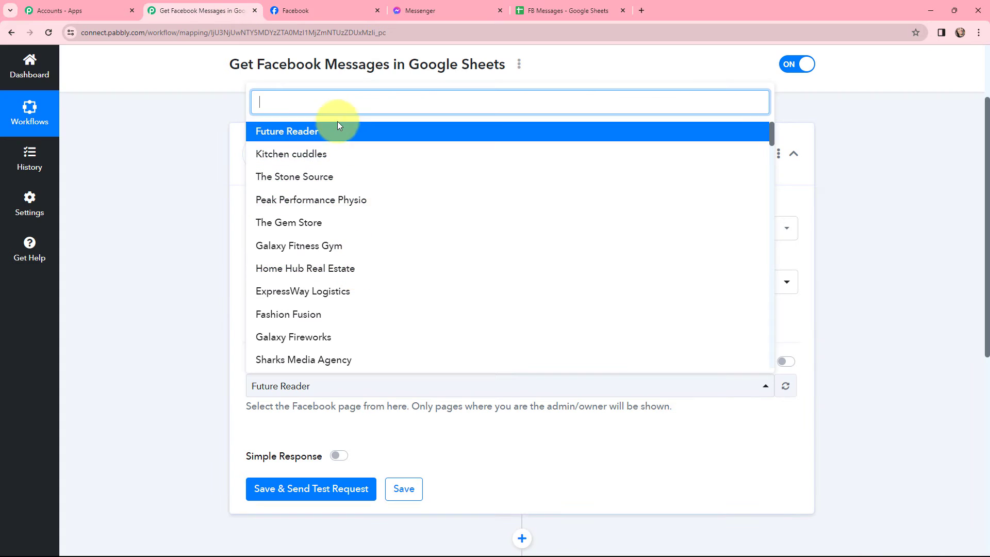
click(315, 158)
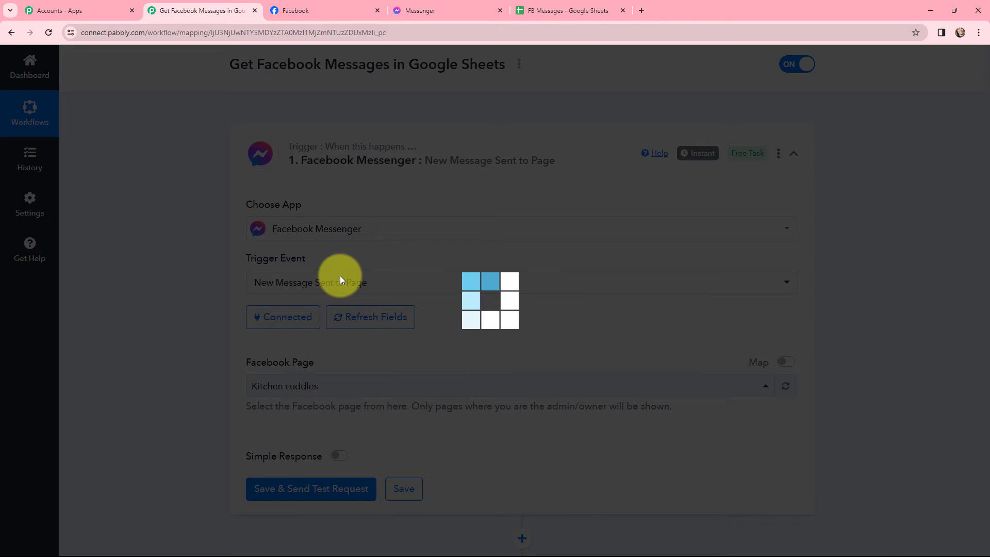
Save the trigger with Save & Send Test Request to await a webhook response.
scroll(382, 256, down, 2)
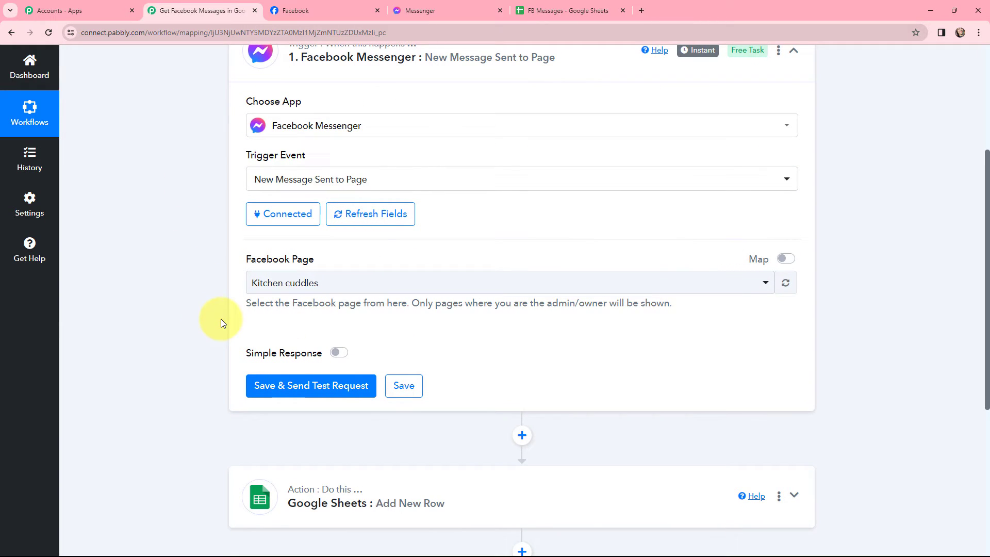
click(308, 389)
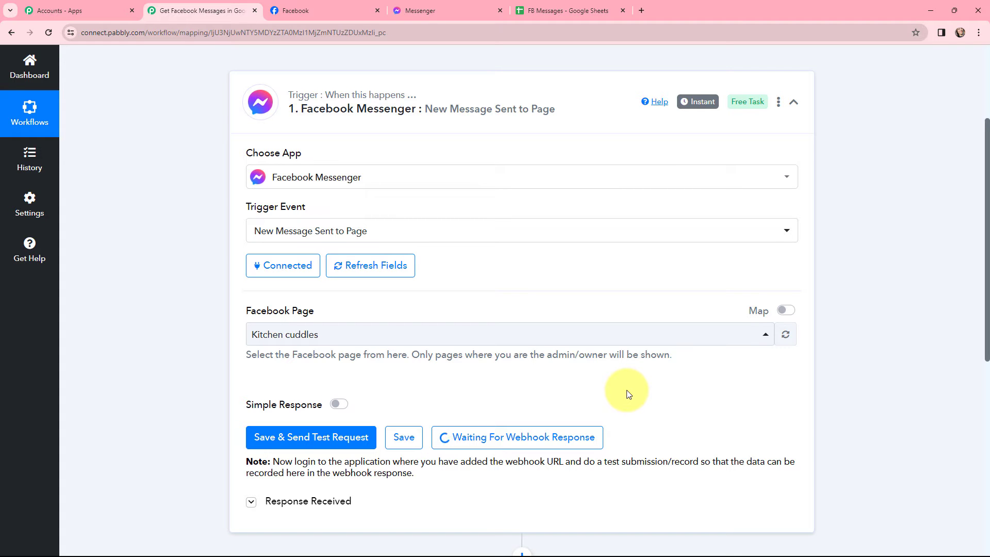
key(alt+Tab)
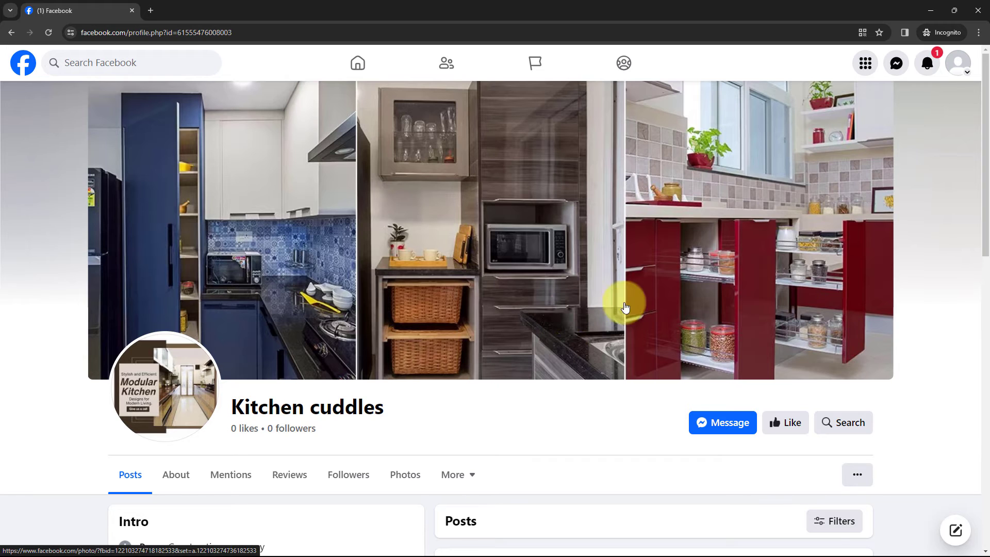
Send the test message about modular kitchens to the Kitchen cuddles page via Messenger.
scroll(728, 317, down, 2)
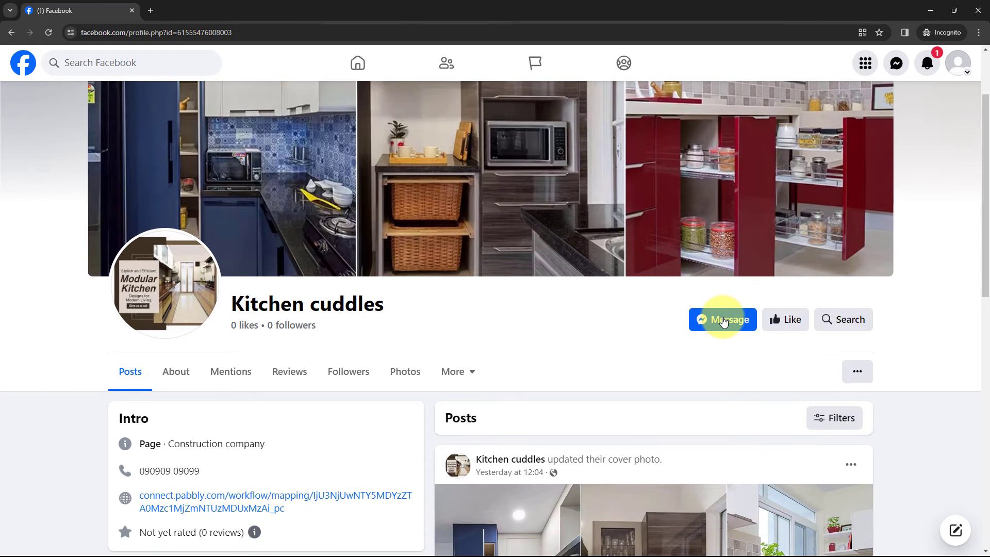
click(724, 320)
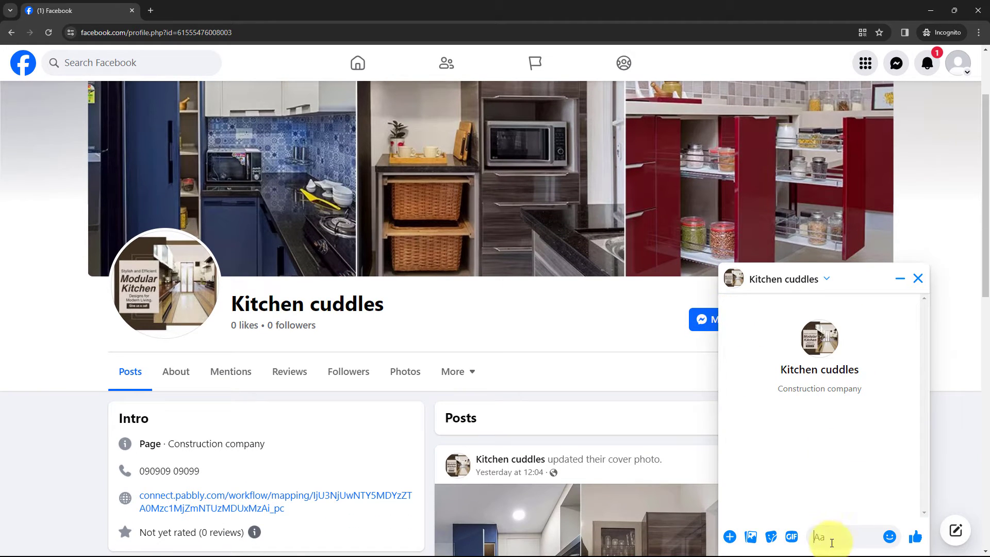
text(Hello, I would like to know more about modular kitchens.)
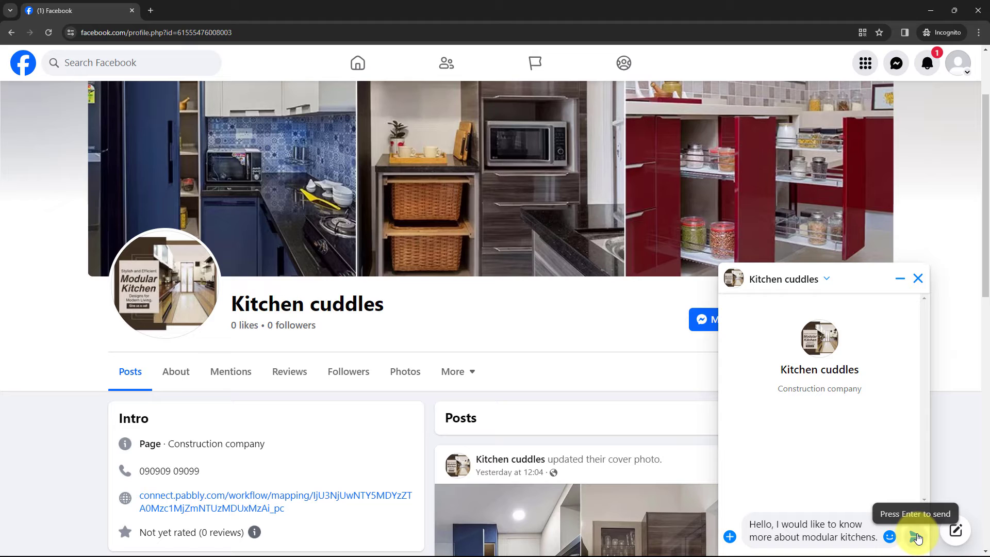
click(916, 538)
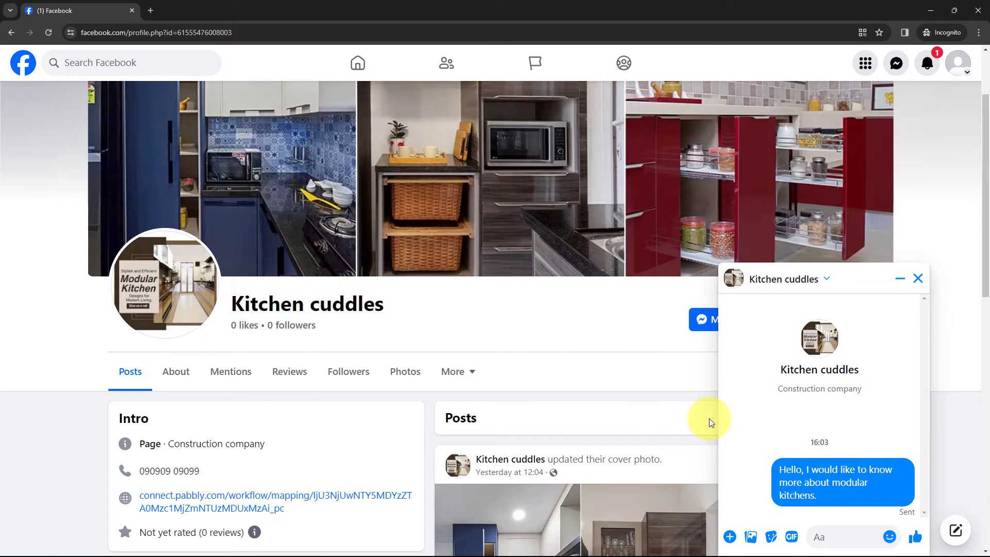
key(alt+Tab)
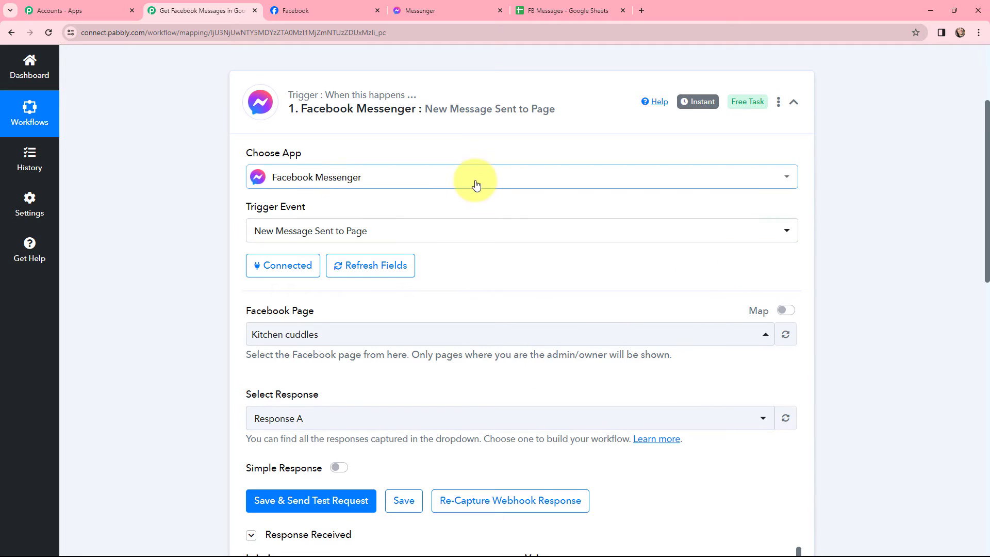
scroll(476, 185, down, 6)
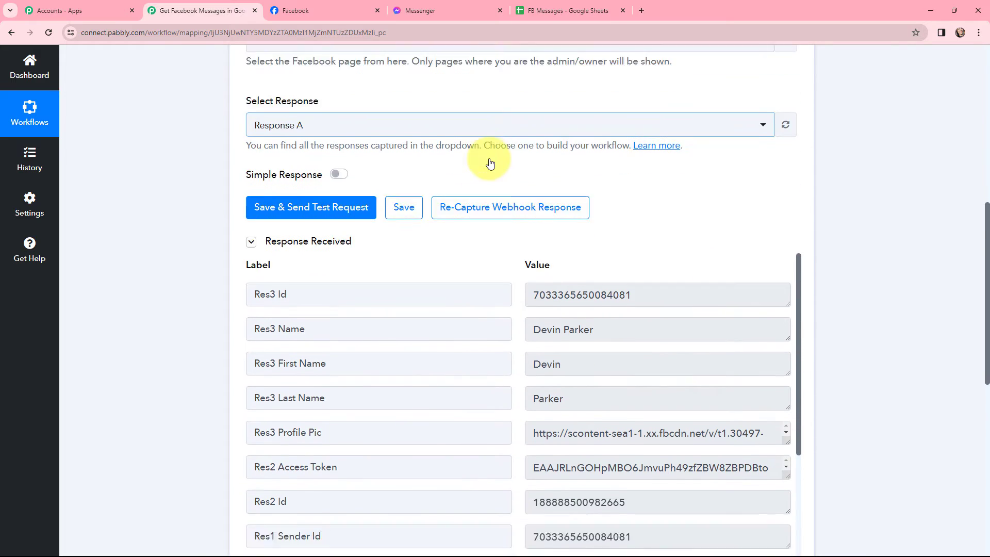
scroll(489, 163, down, 2)
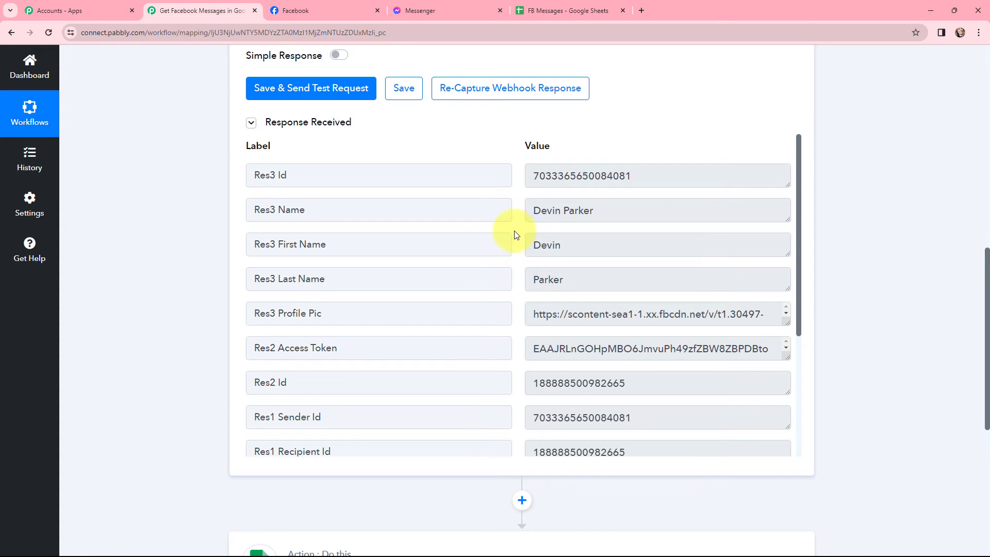
scroll(516, 234, down, 4)
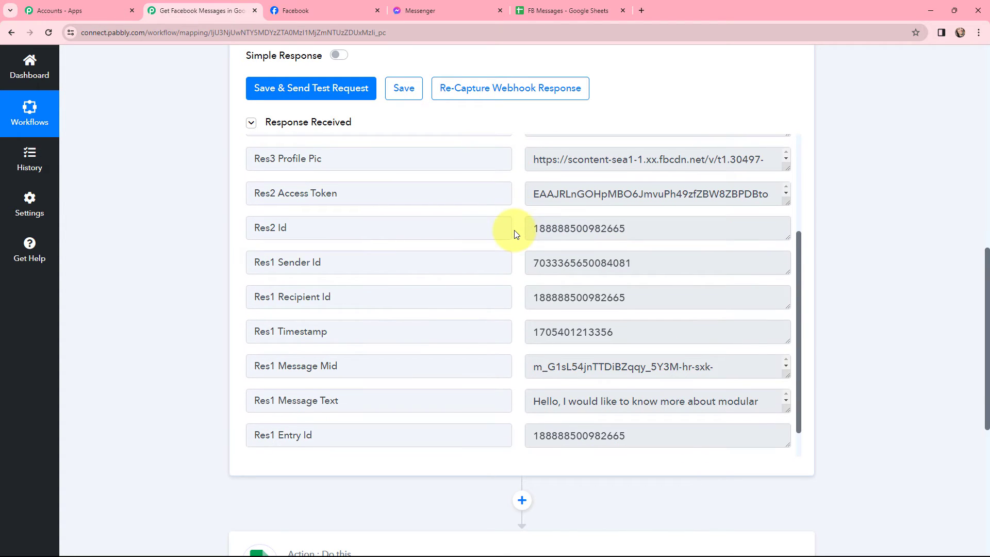
drag(787, 373, 786, 391)
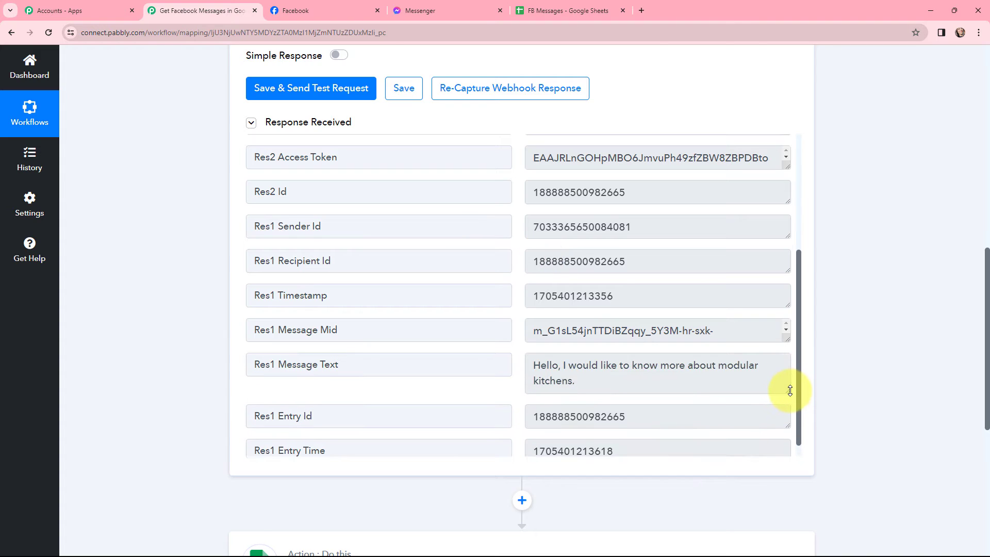
drag(536, 367, 587, 376)
click(593, 376)
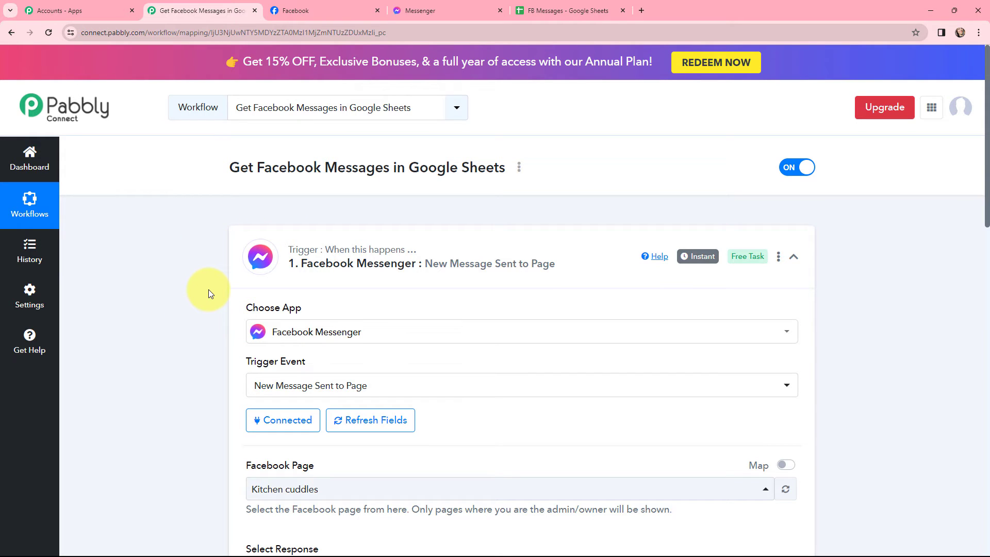
Collapse the Facebook Messenger trigger and expand the Google Sheets Add New Row action.
mouse_move(689, 263)
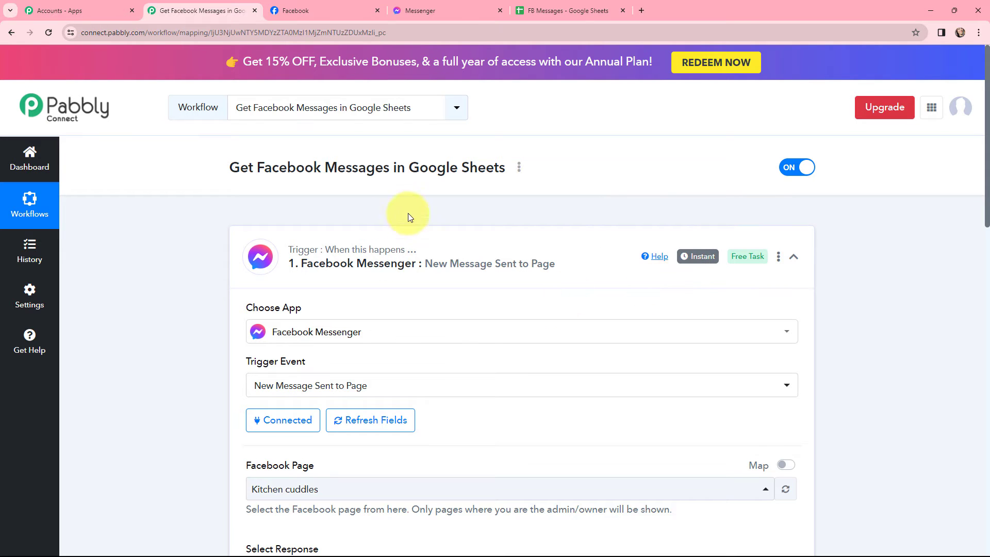
click(241, 244)
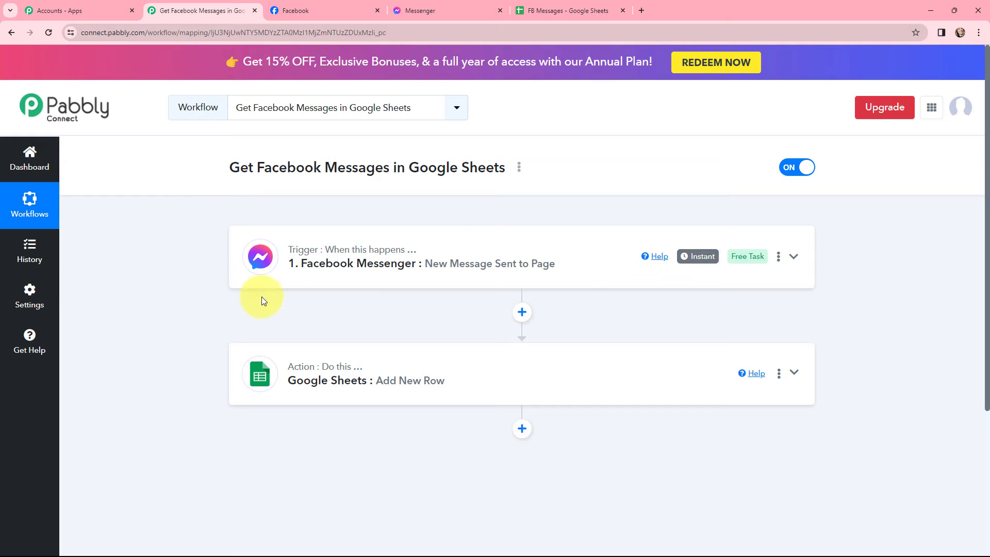
click(324, 378)
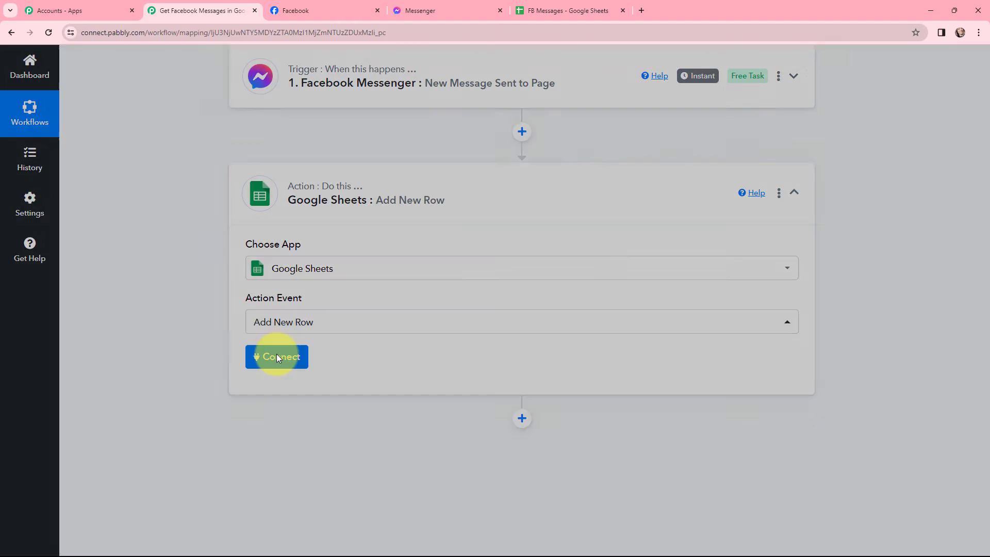
Add a new Google Sheets connection by signing in with Google and granting access.
click(277, 356)
click(462, 173)
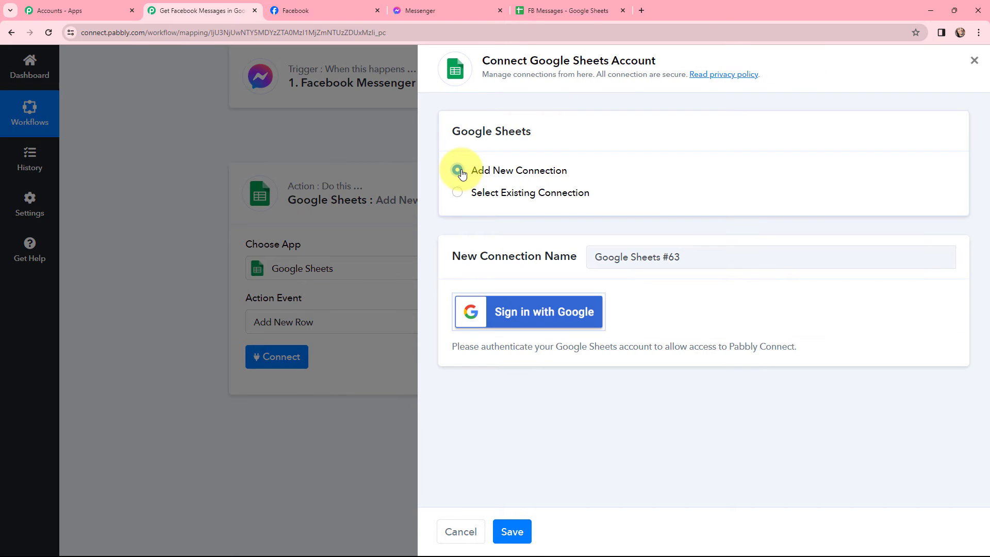
click(512, 312)
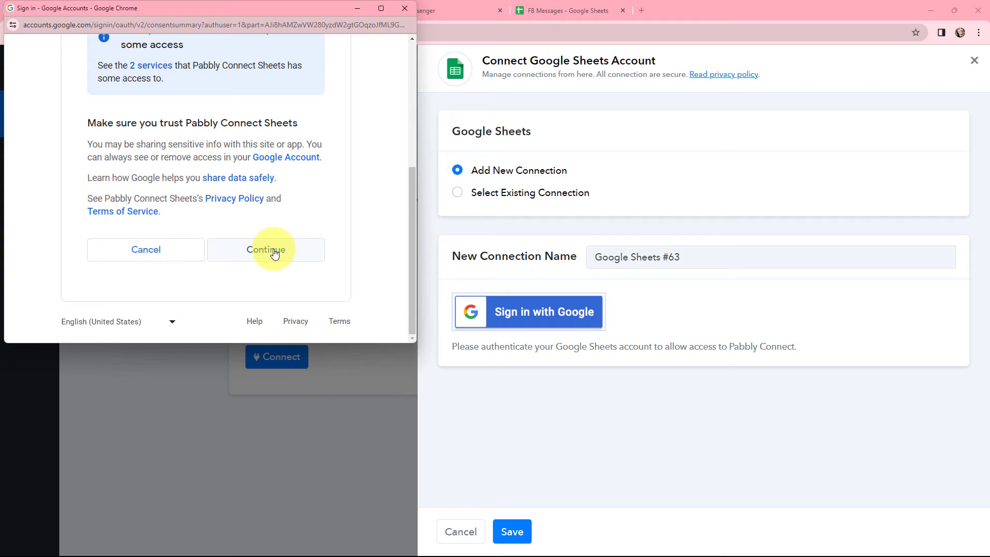
click(274, 252)
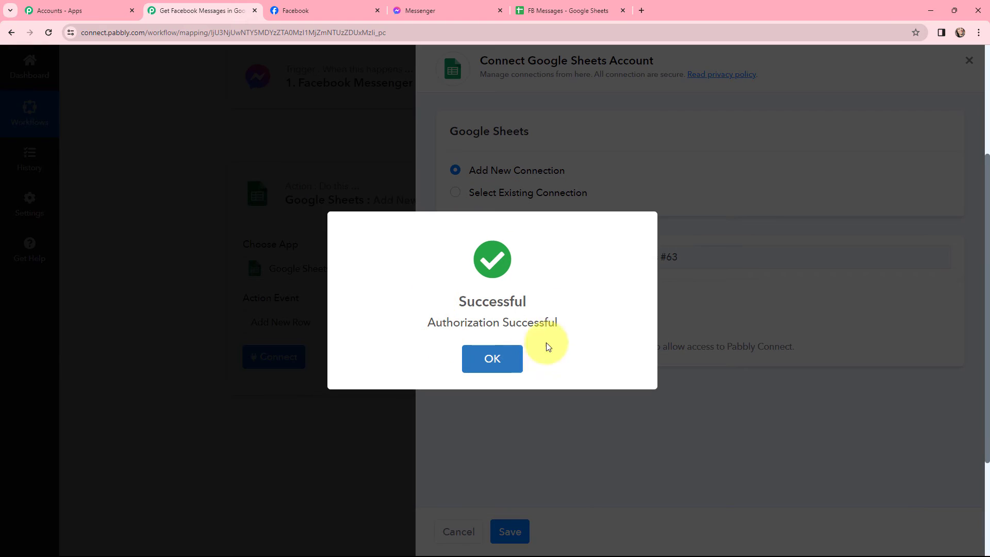
click(495, 355)
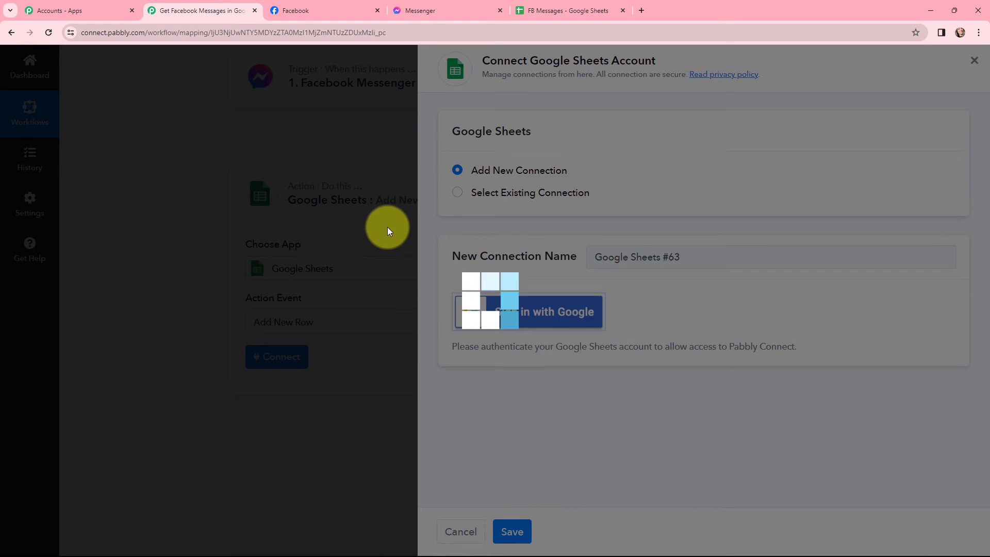
scroll(200, 249, up, 1)
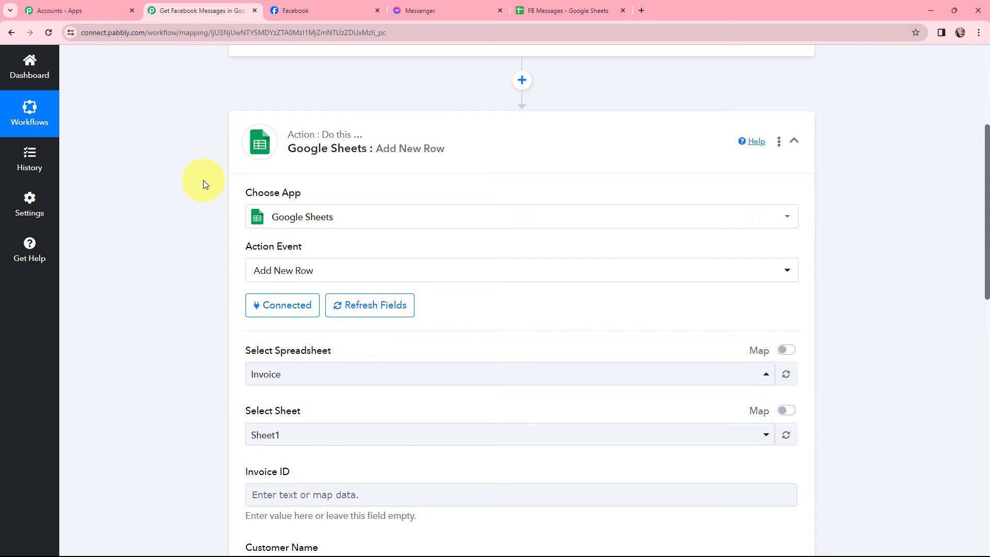
Check the FB Messages sheet's columns, then select the FB Messages spreadsheet for the action.
scroll(203, 180, down, 1)
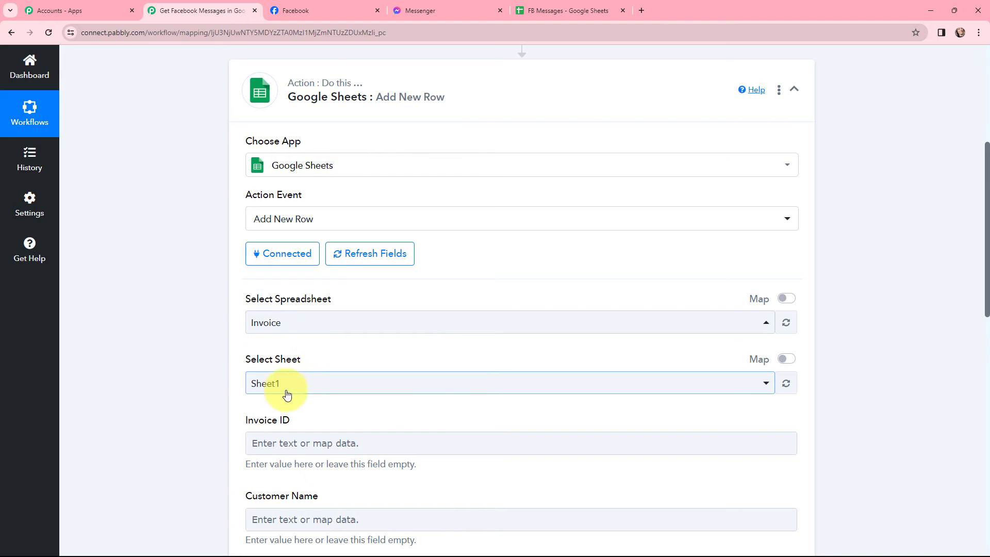
click(551, 3)
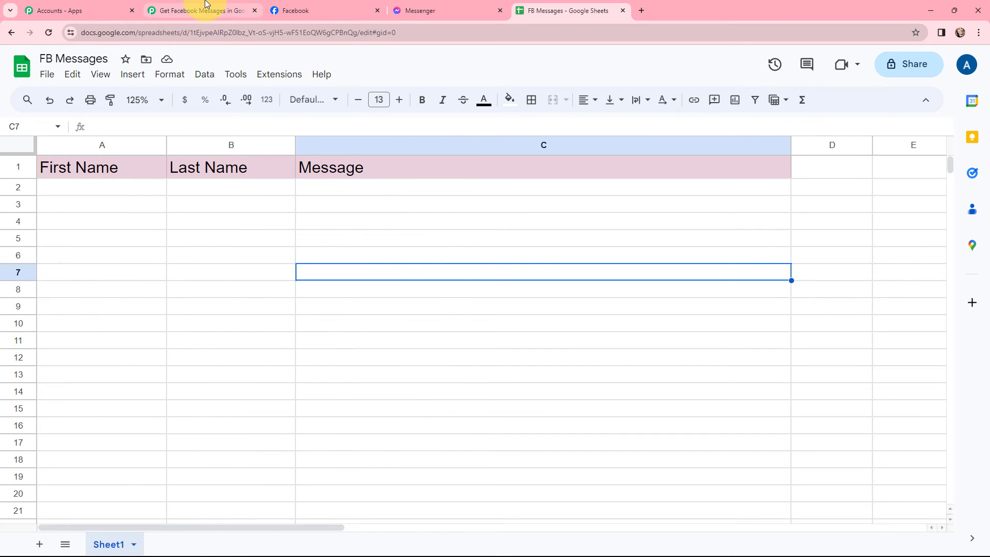
click(238, 4)
click(283, 323)
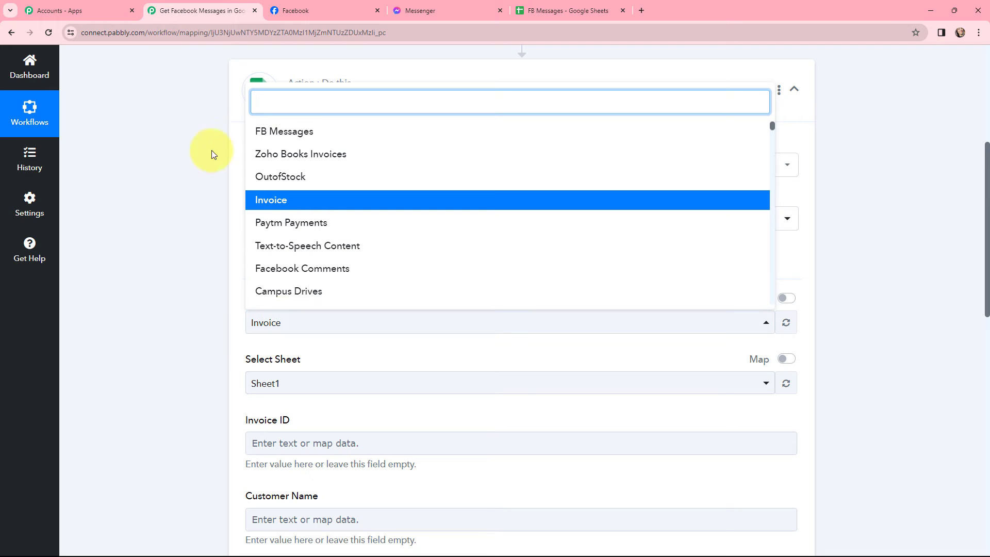
click(356, 135)
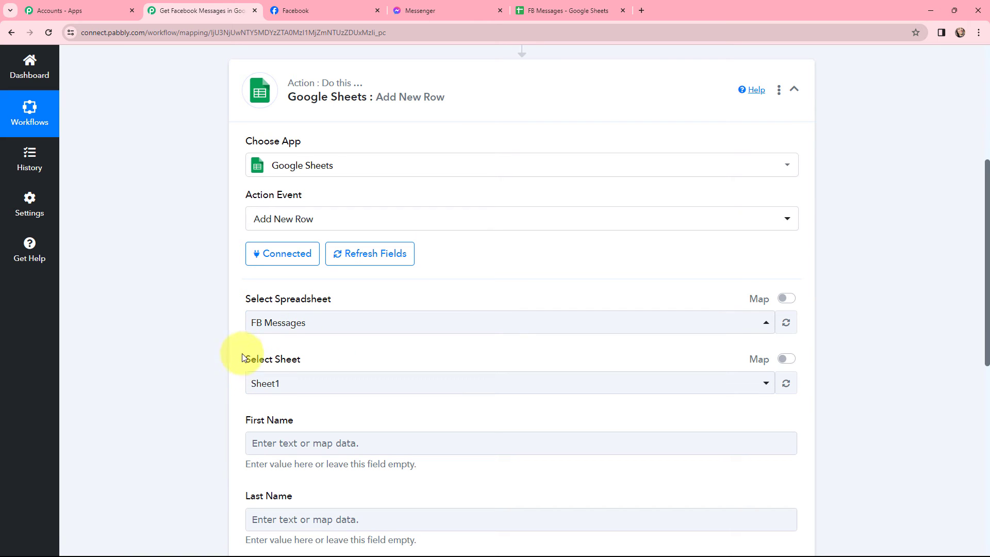
scroll(232, 340, down, 4)
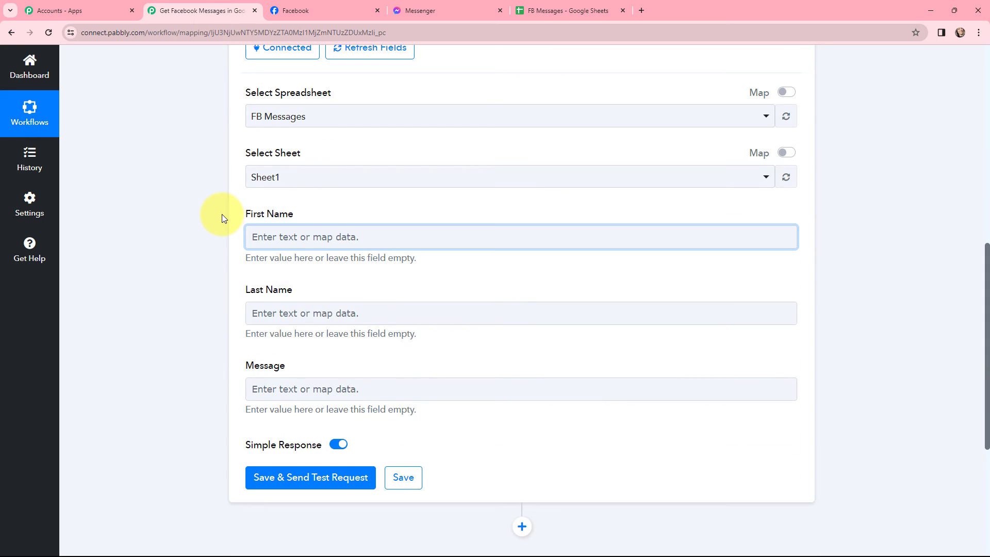
Map First Name and Last Name to the Facebook Messenger sender's Res3 First Name and Res3 Last Name.
click(270, 234)
click(289, 339)
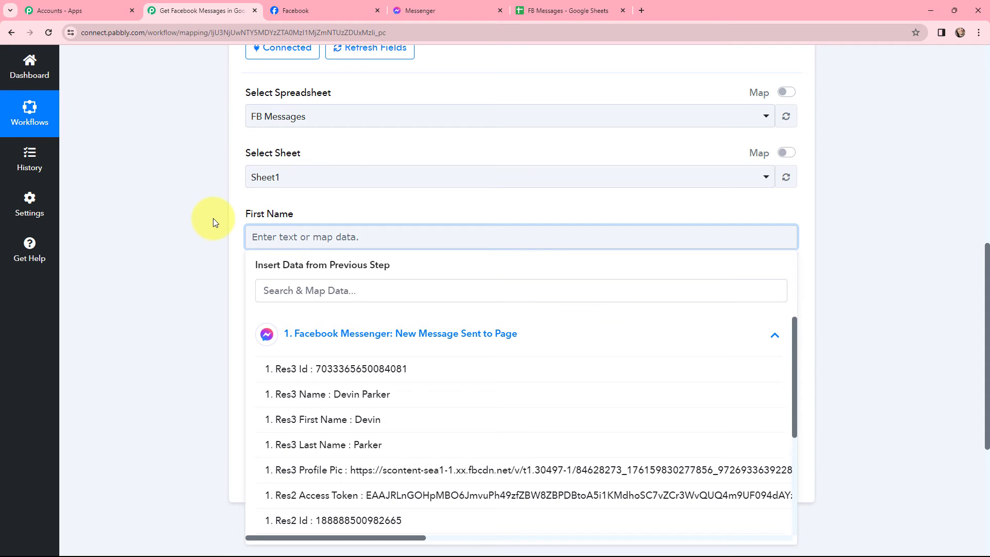
scroll(212, 218, down, 2)
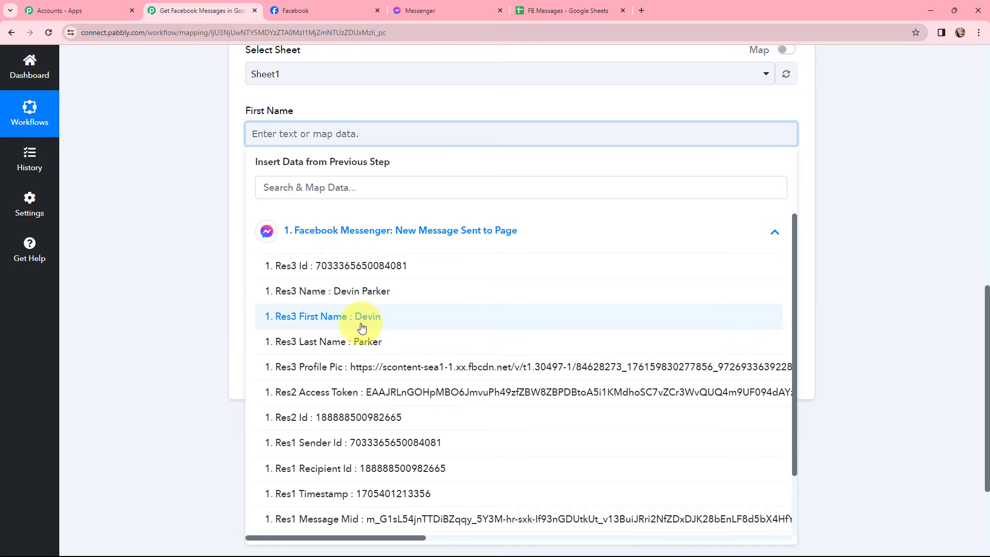
click(393, 319)
click(283, 217)
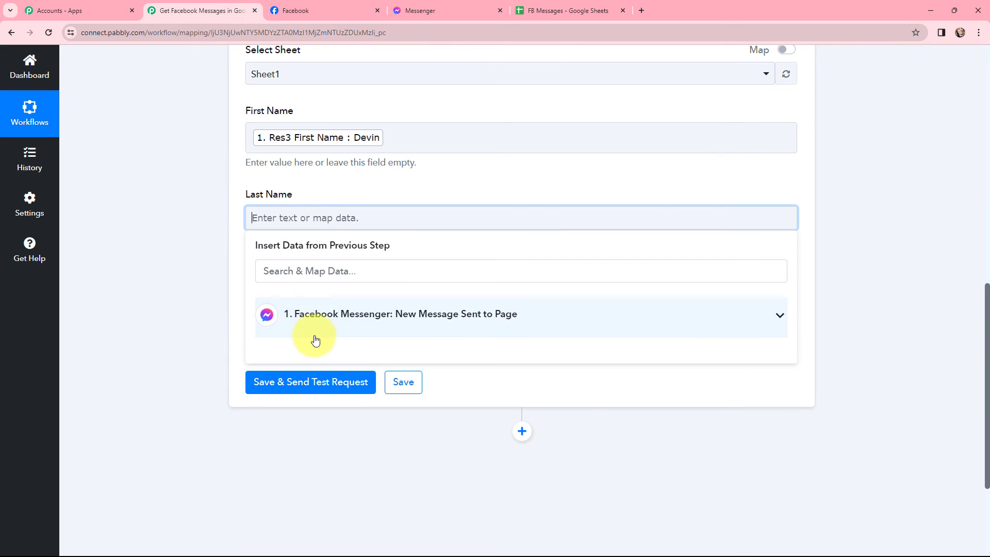
click(325, 337)
click(355, 422)
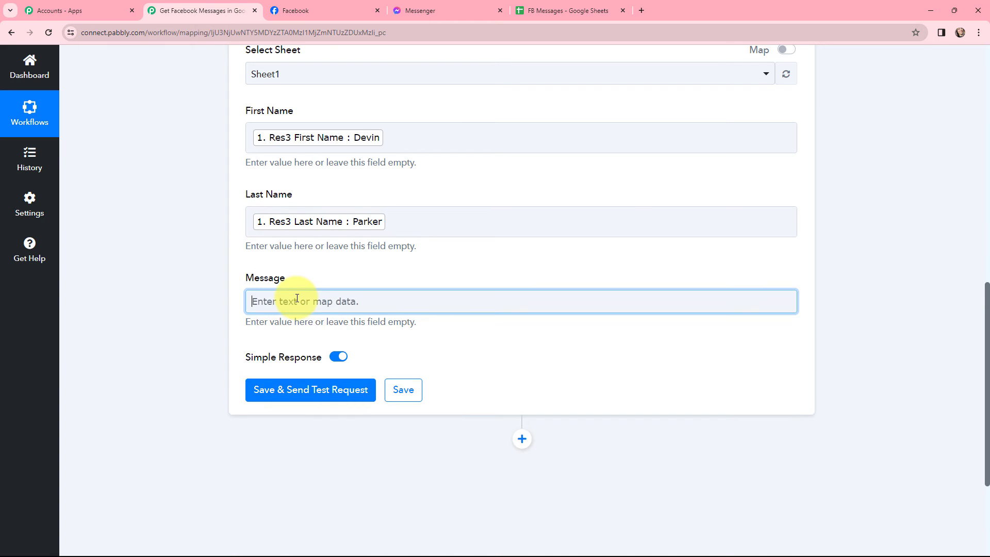
Map the Message column to the Facebook Messenger Res1 Message Text.
click(281, 301)
click(299, 398)
scroll(361, 387, down, 2)
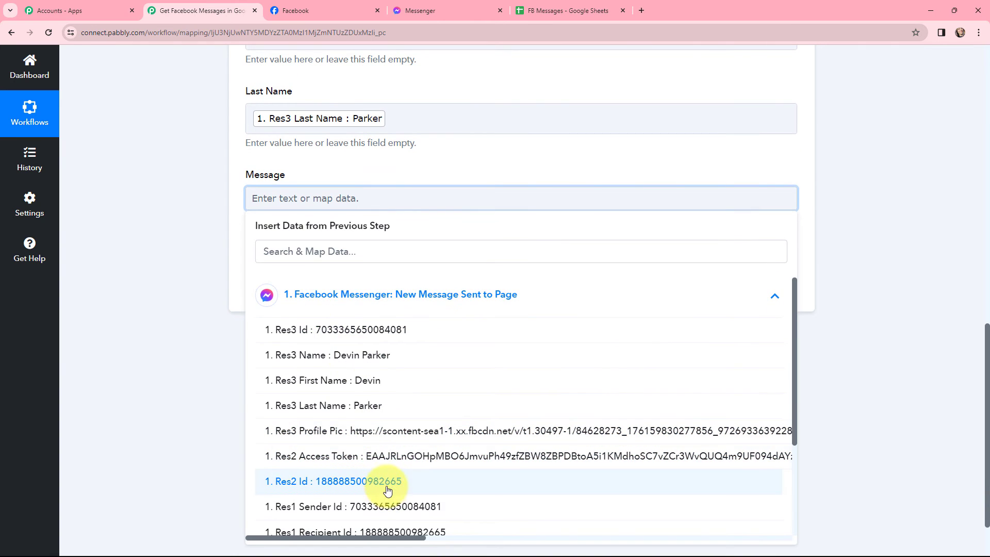
scroll(389, 491, down, 2)
click(391, 505)
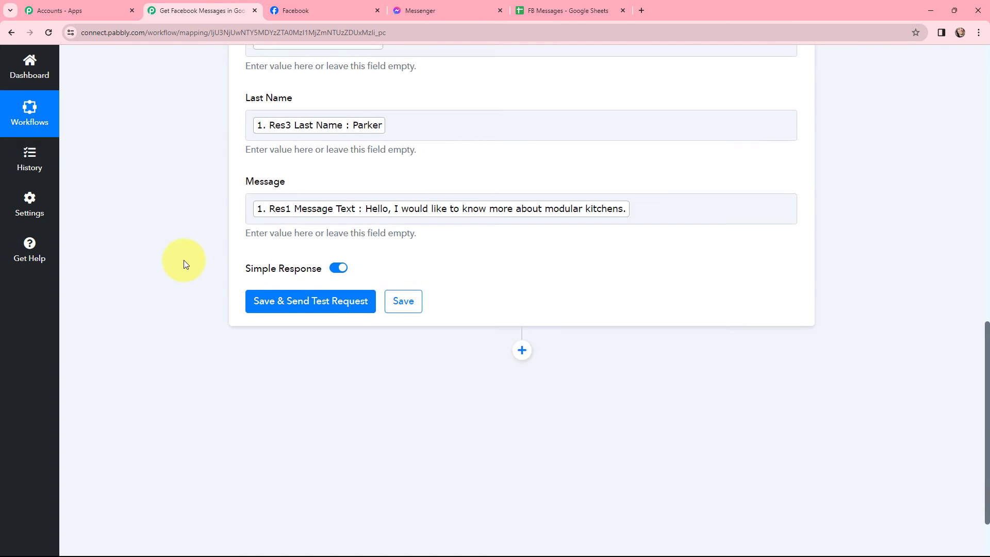
scroll(184, 260, up, 2)
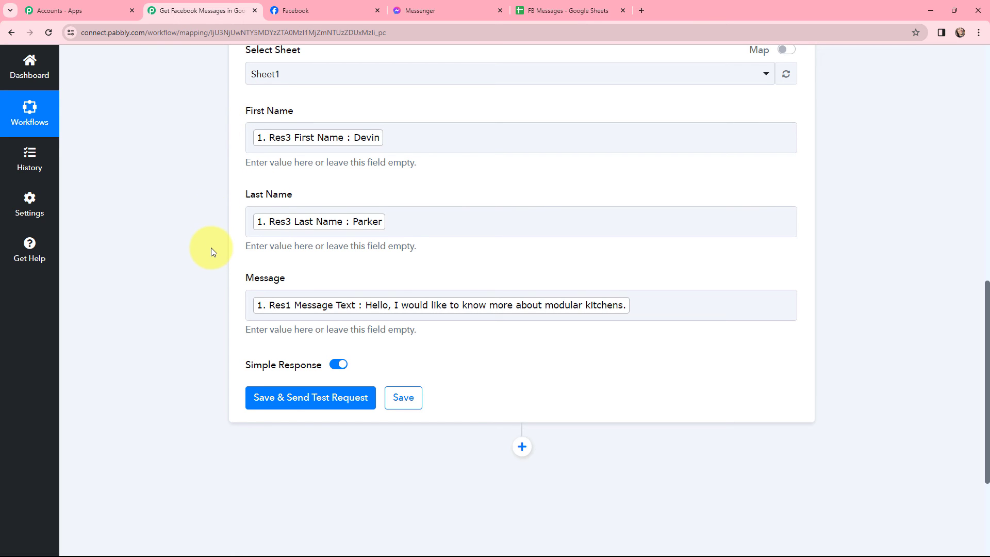
scroll(212, 251, up, 1)
scroll(212, 252, down, 2)
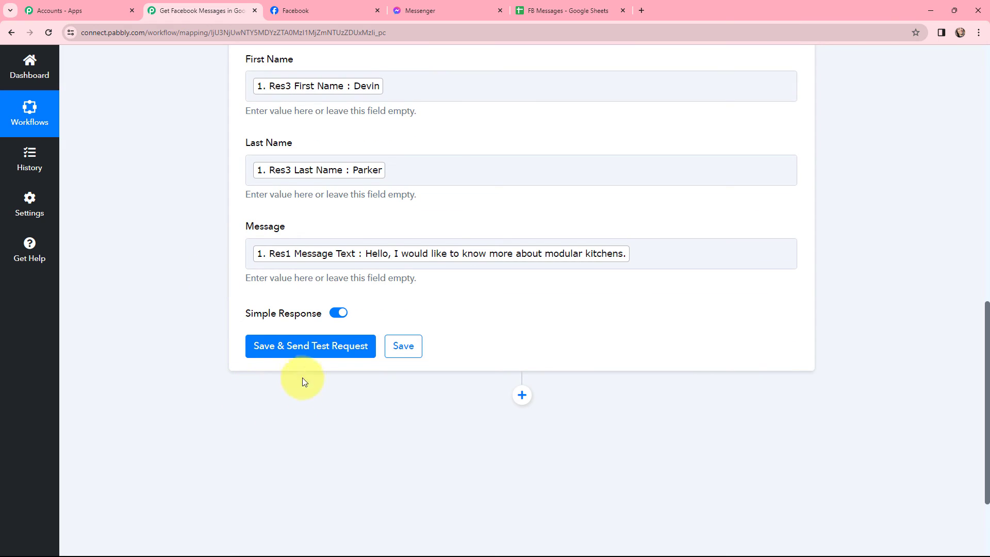
Save and test the Google Sheets action, then confirm the new row in FB Messages.
click(294, 351)
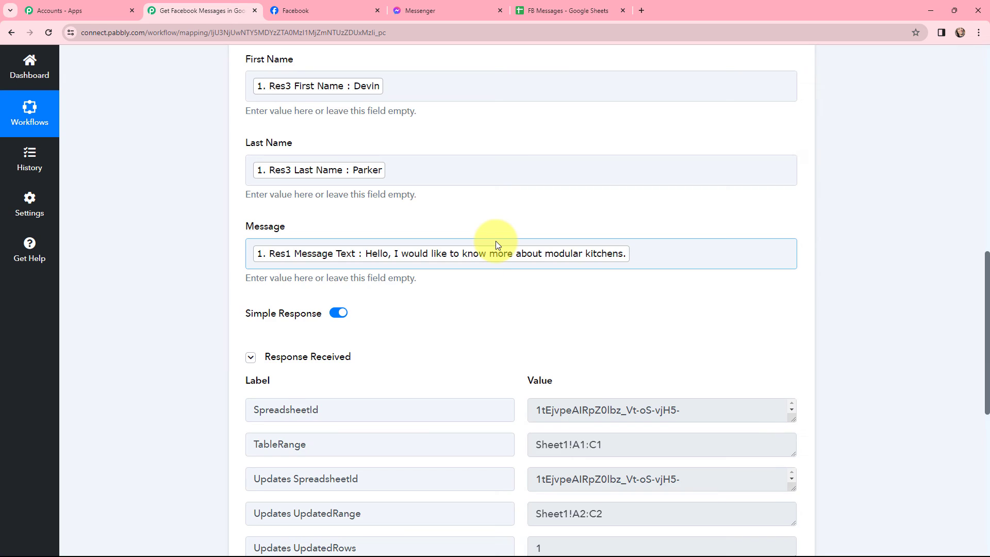
scroll(496, 242, down, 4)
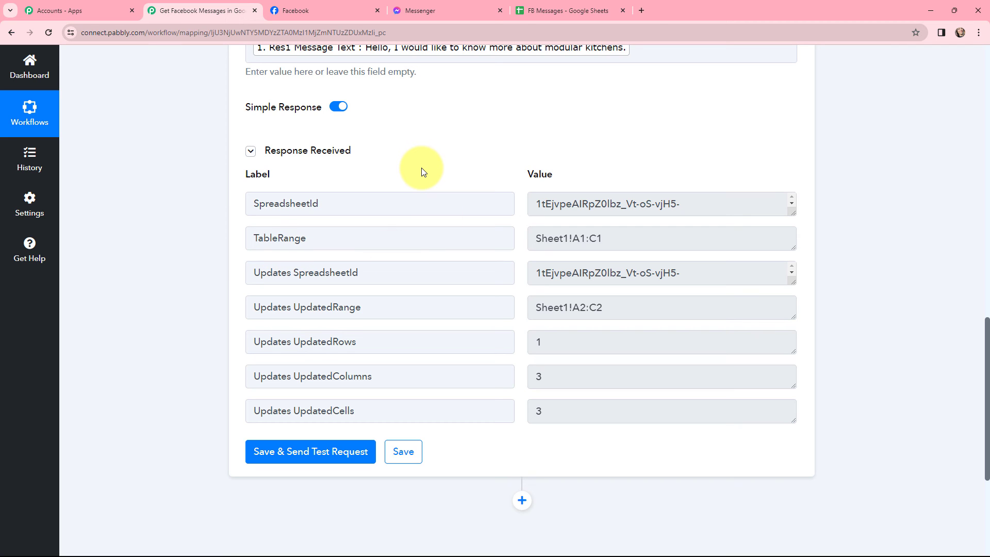
key(ctrl+5)
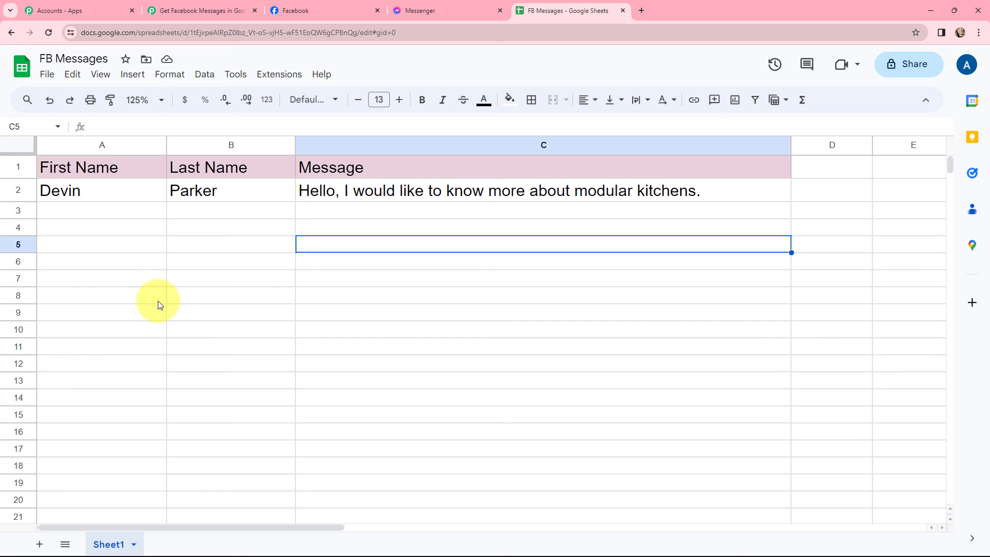
key(ctrl+2)
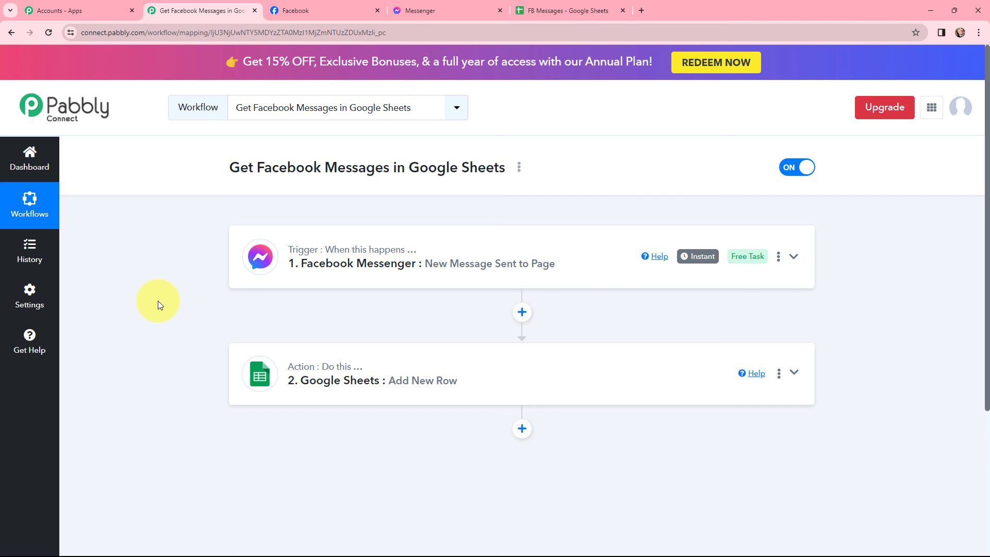